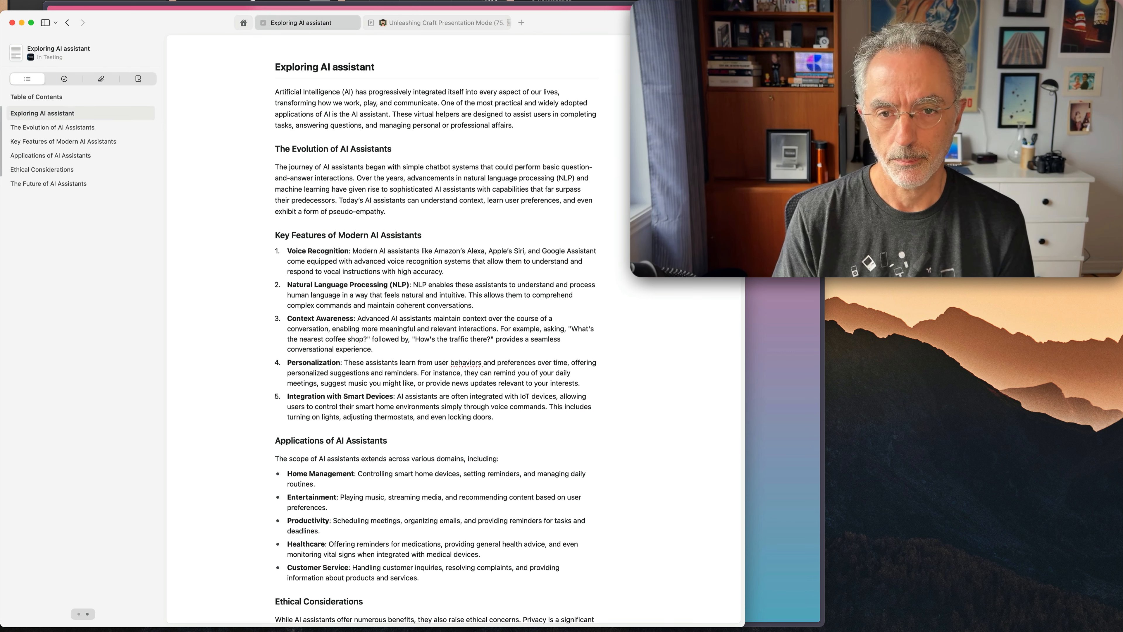
Insert a fine dotted divider line between the introduction paragraph and the heading "The Evolution of AI Assistants"
key(super+shift+backslash)
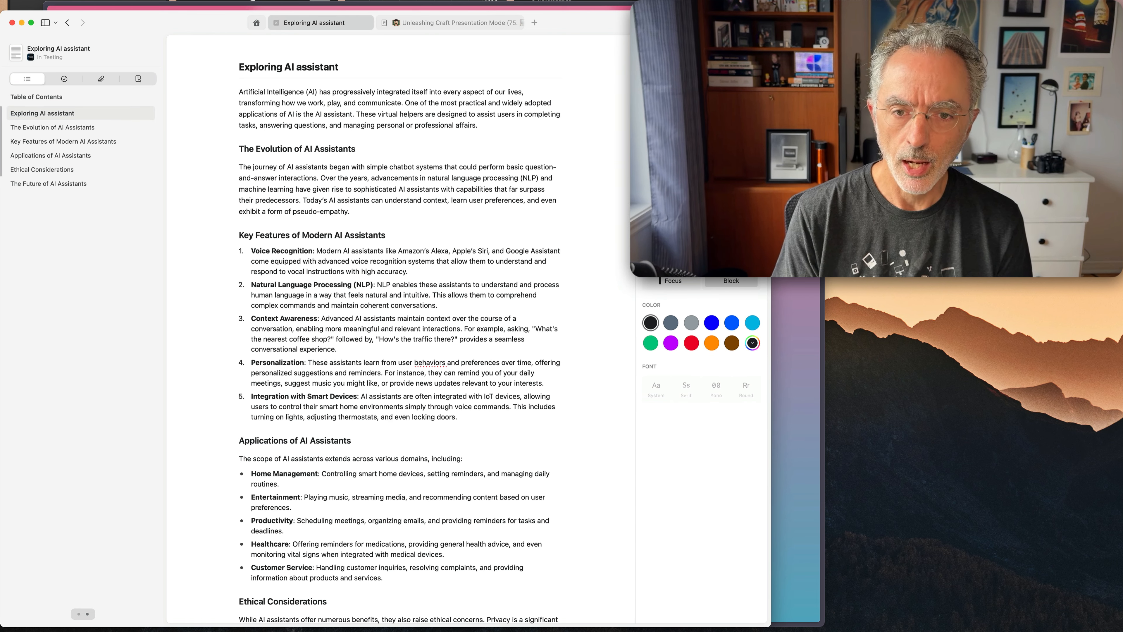
scroll(677, 328, down, 5)
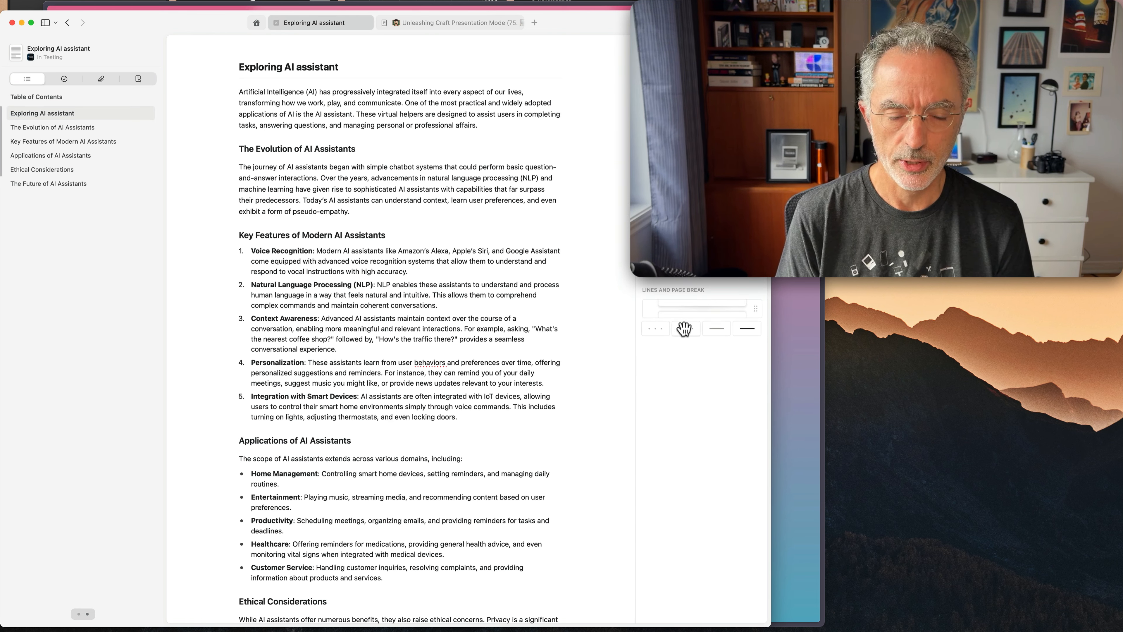
drag(676, 328, 423, 138)
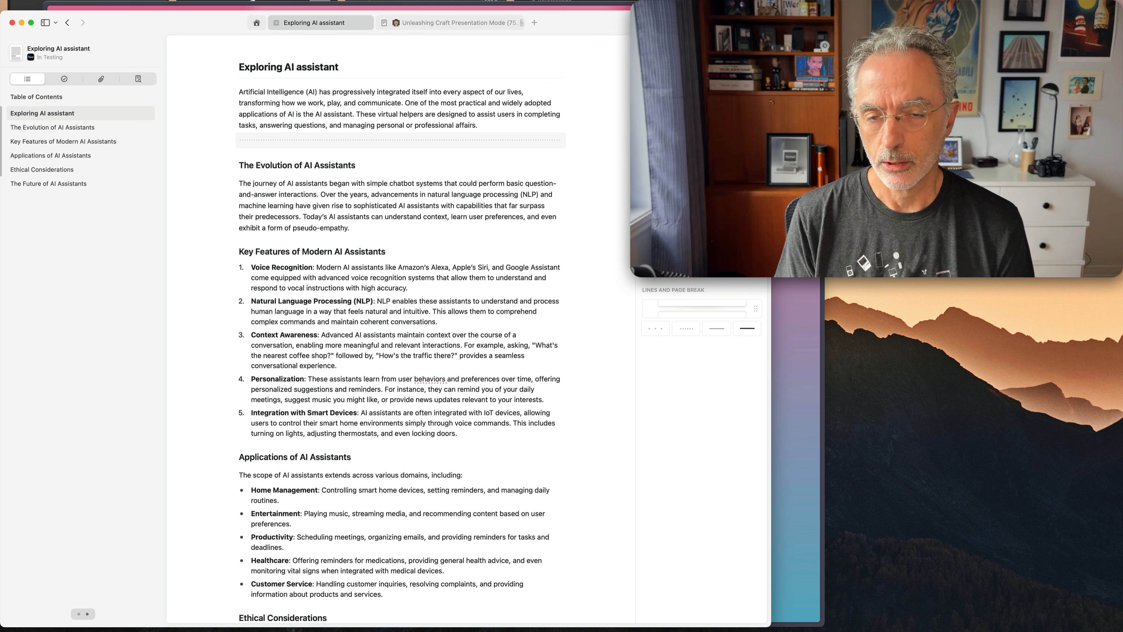
Preview the first slide of the document in presentation mode and return to editing
click(704, 23)
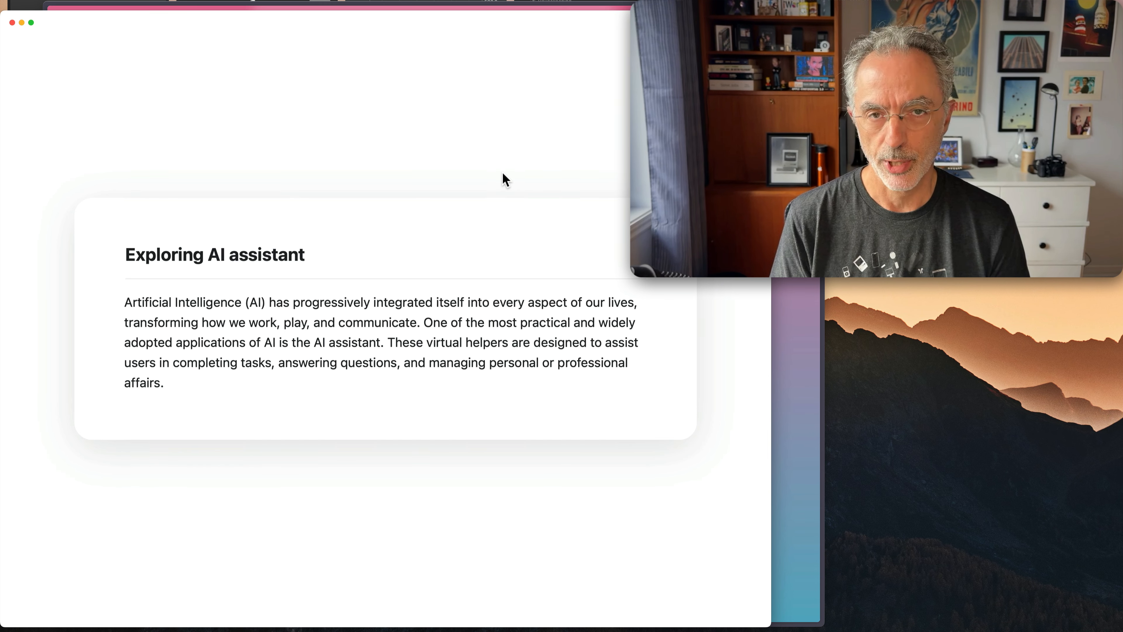
click(509, 195)
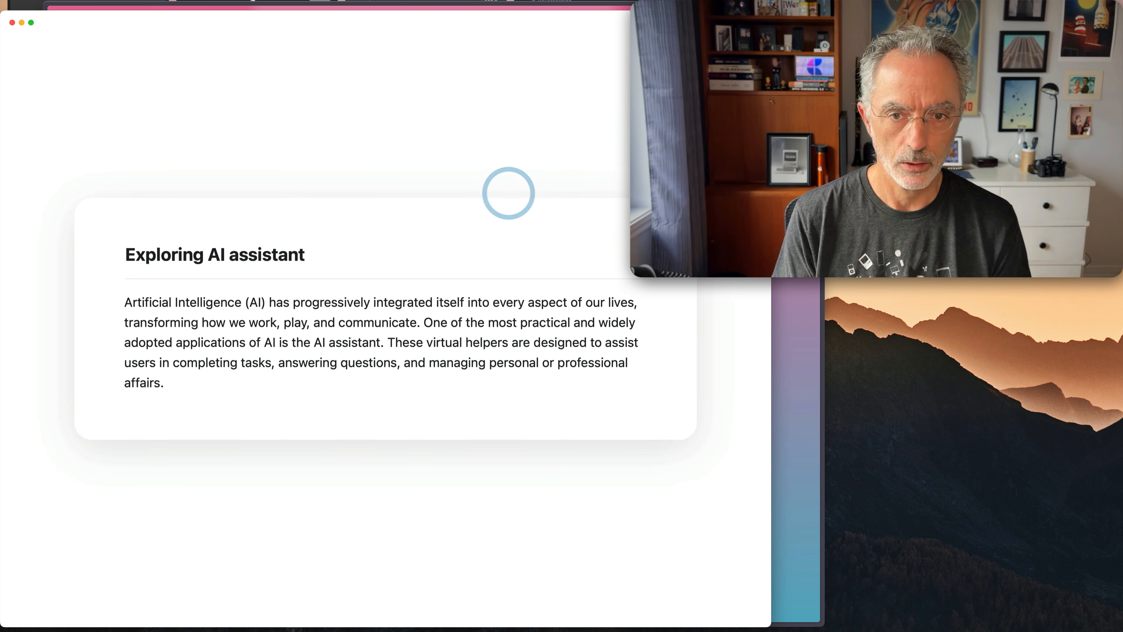
key(Escape)
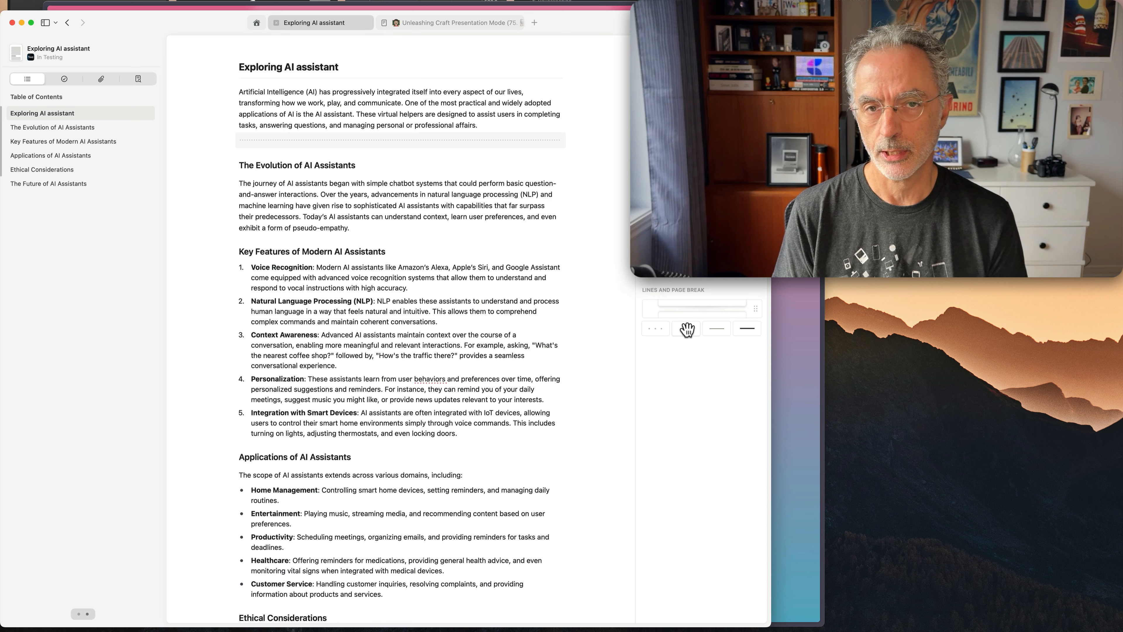
Insert fine dotted dividers before the "Key Features of Modern AI Assistants", "Applications of AI Assistants" and "Ethical Considerations" headings
drag(685, 323, 454, 238)
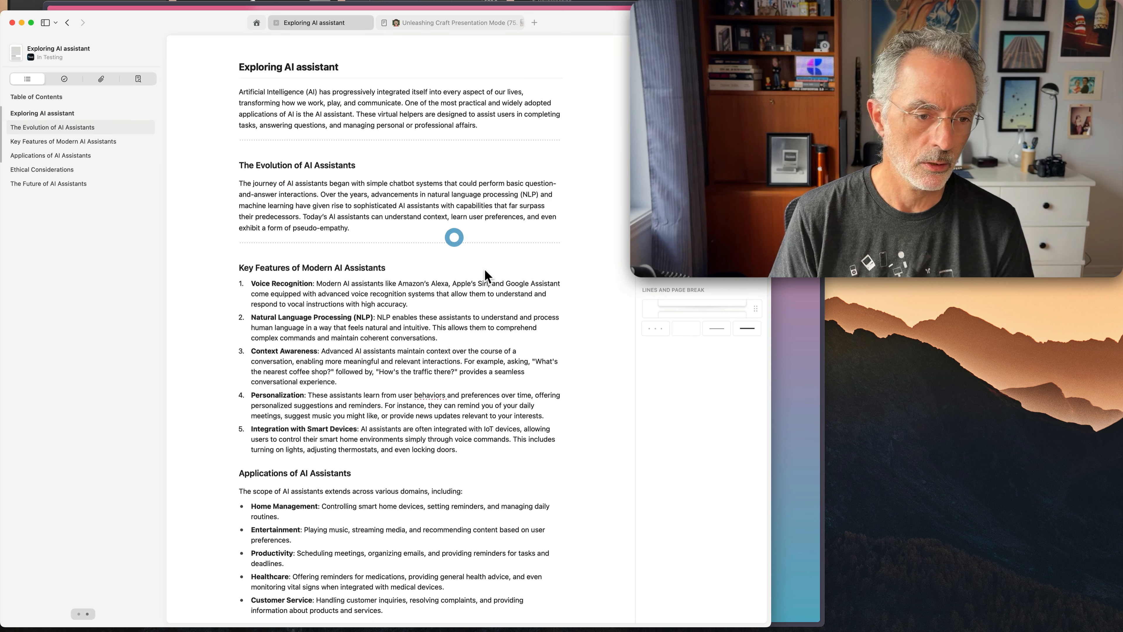
scroll(484, 281, down, 3)
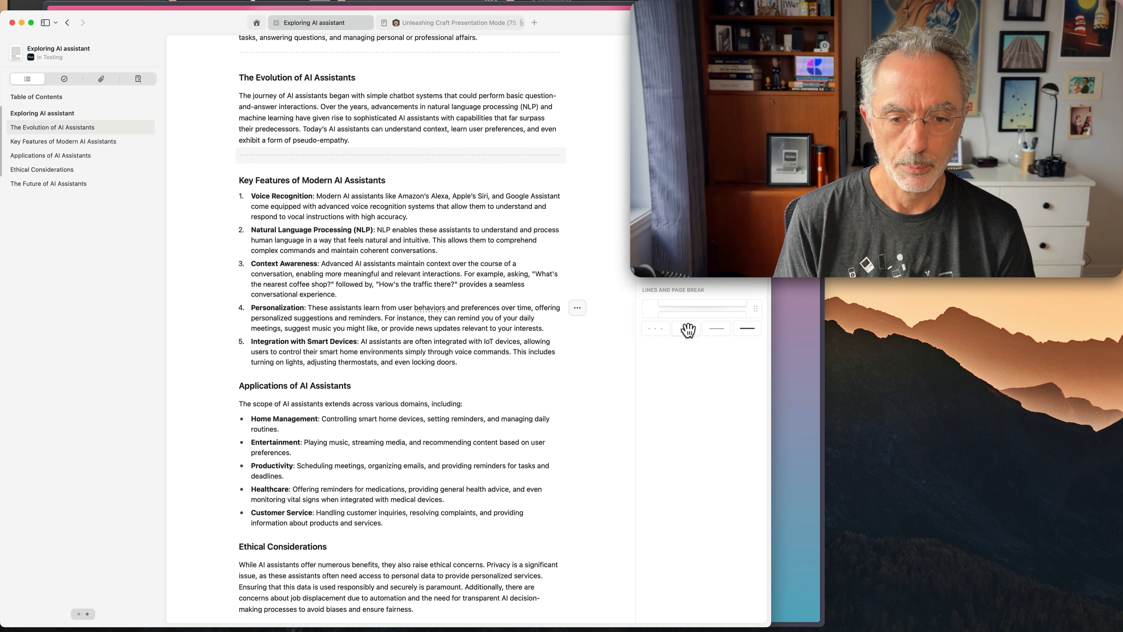
drag(687, 329, 368, 377)
scroll(580, 380, down, 4)
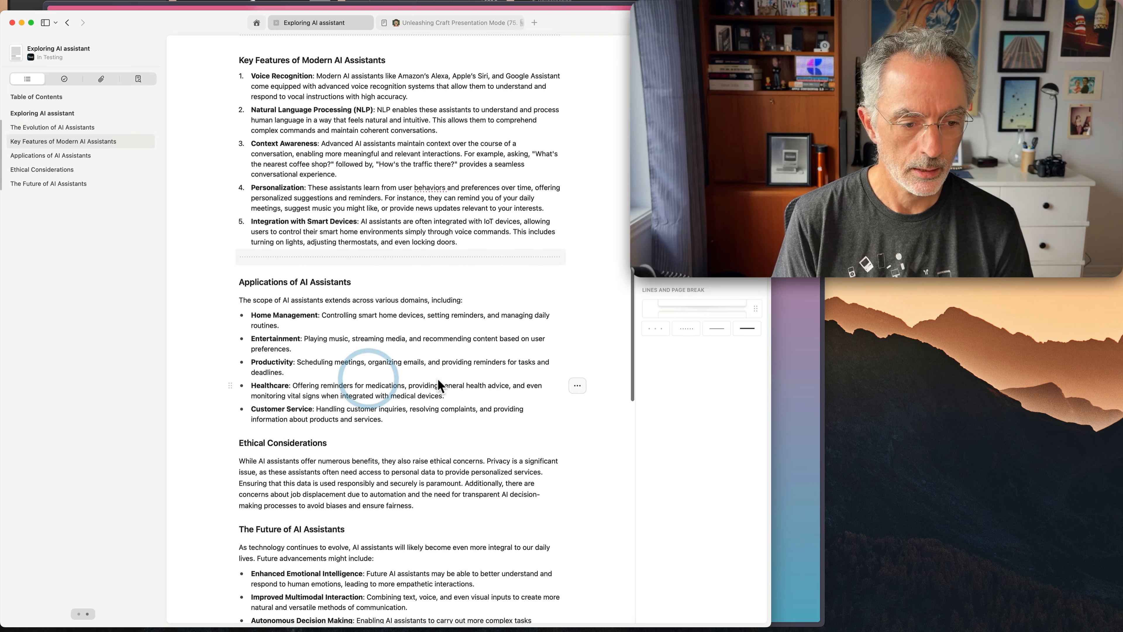
drag(656, 328, 394, 432)
Insert fine dotted dividers before "The Future of AI Assistants" heading, before the closing paragraph and before the summary quote block
scroll(393, 432, down, 4)
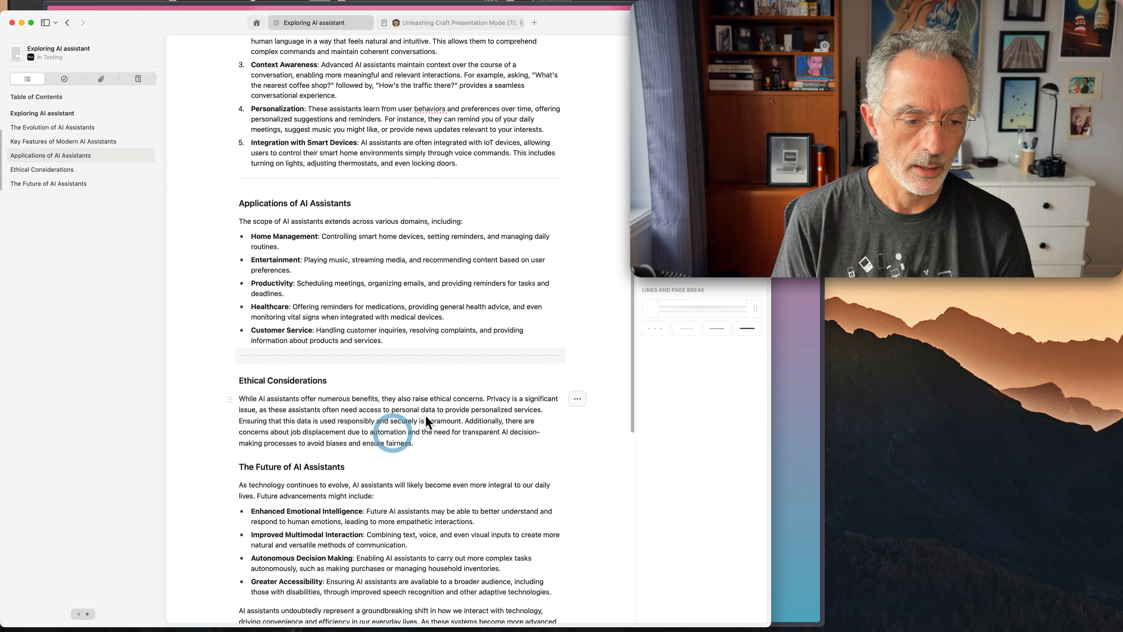
drag(682, 329, 514, 412)
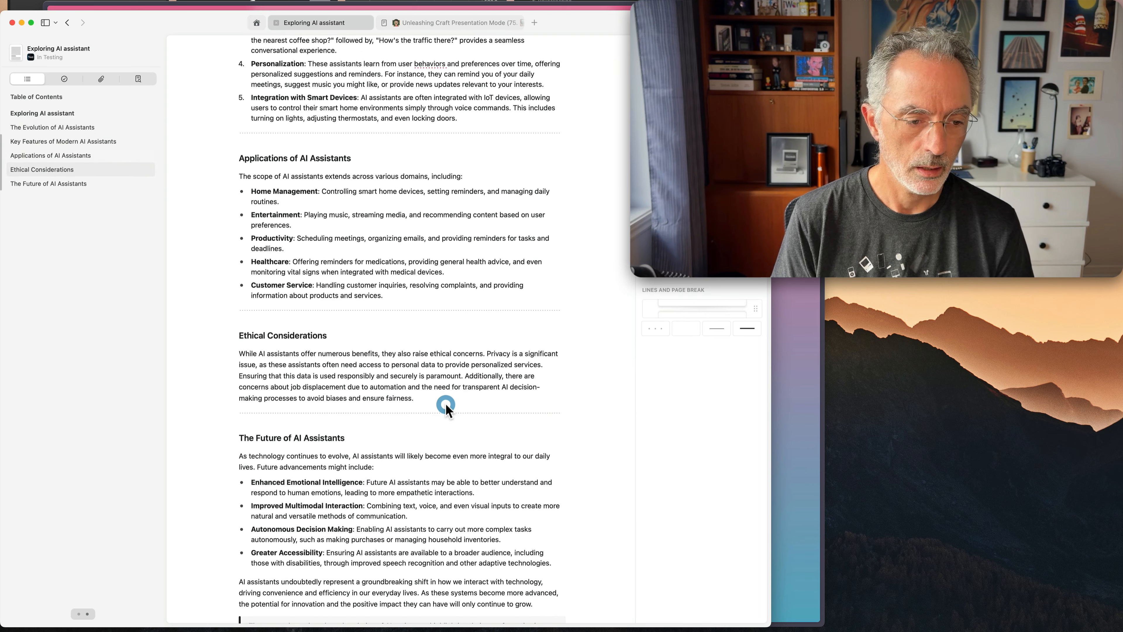
scroll(582, 384, down, 5)
drag(684, 329, 437, 367)
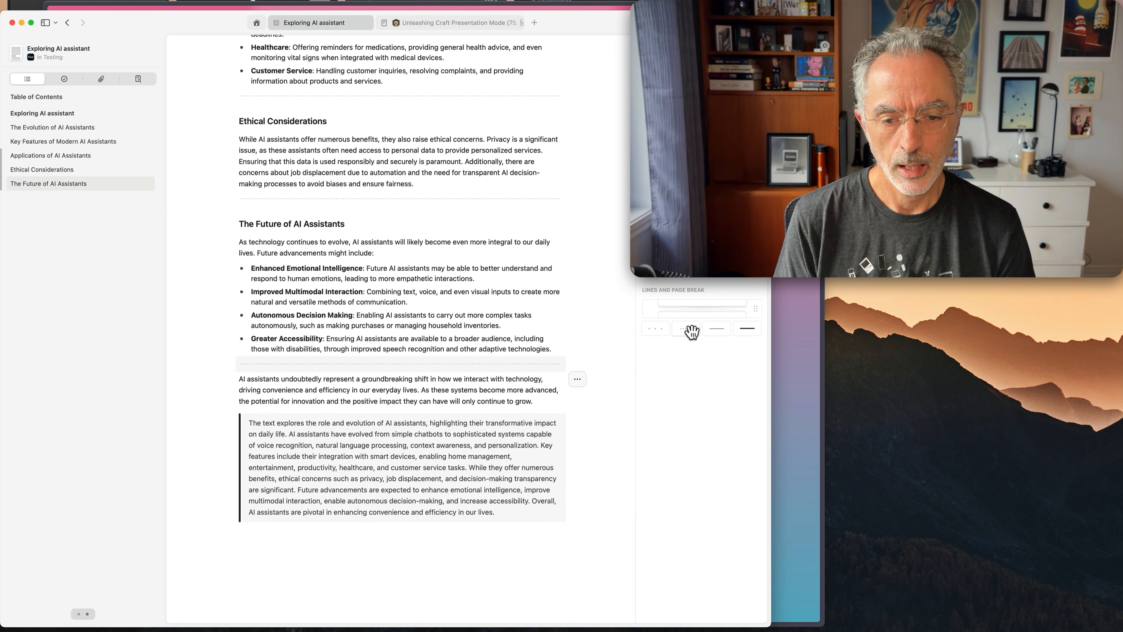
drag(692, 331, 393, 412)
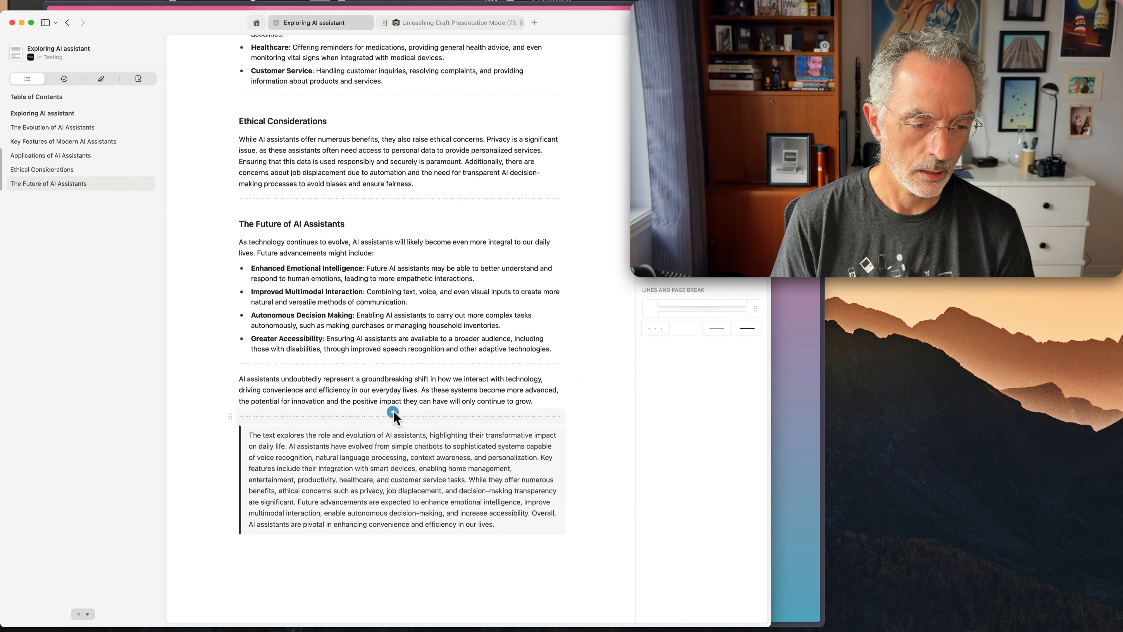
Move the summary quote block directly below the document title and insert a dotted divider beneath it
click(329, 453)
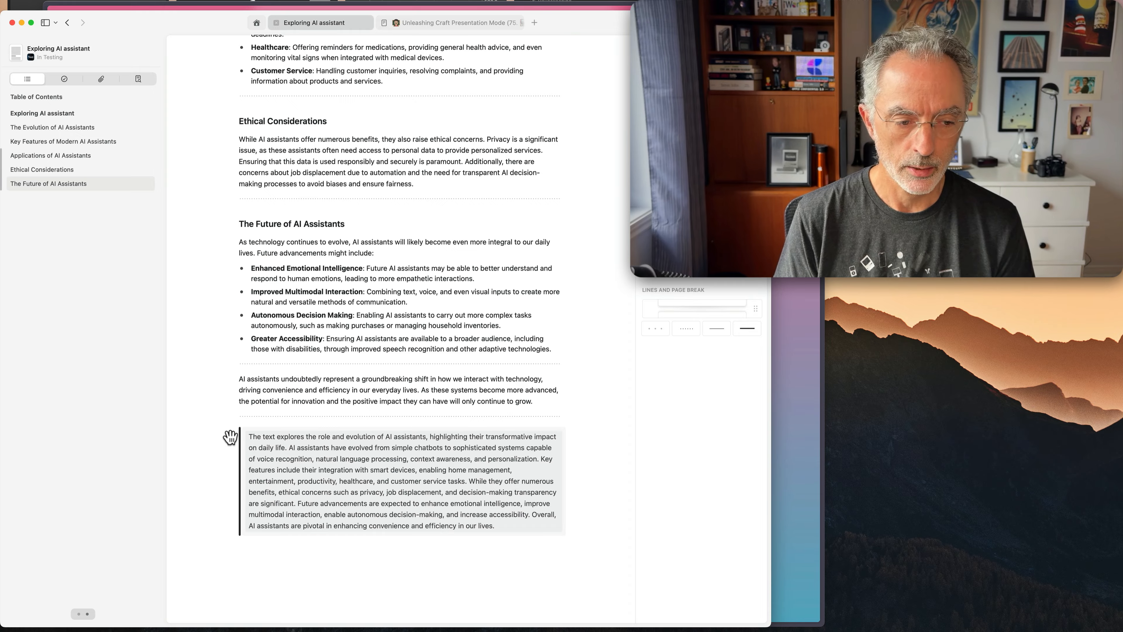
drag(230, 437, 254, 50)
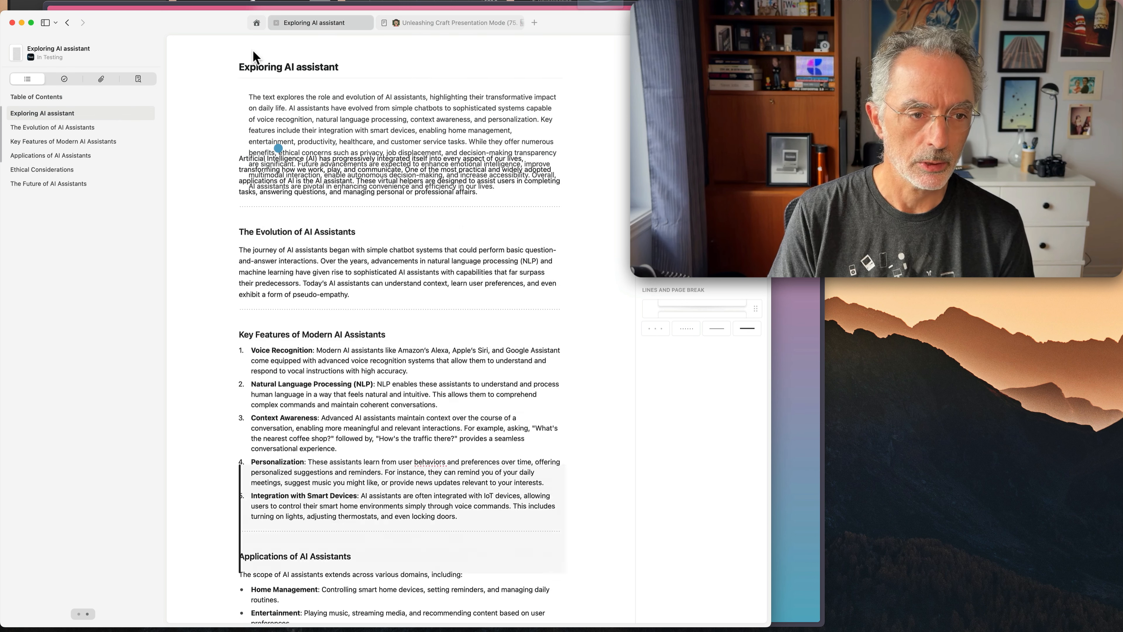
drag(669, 334, 472, 186)
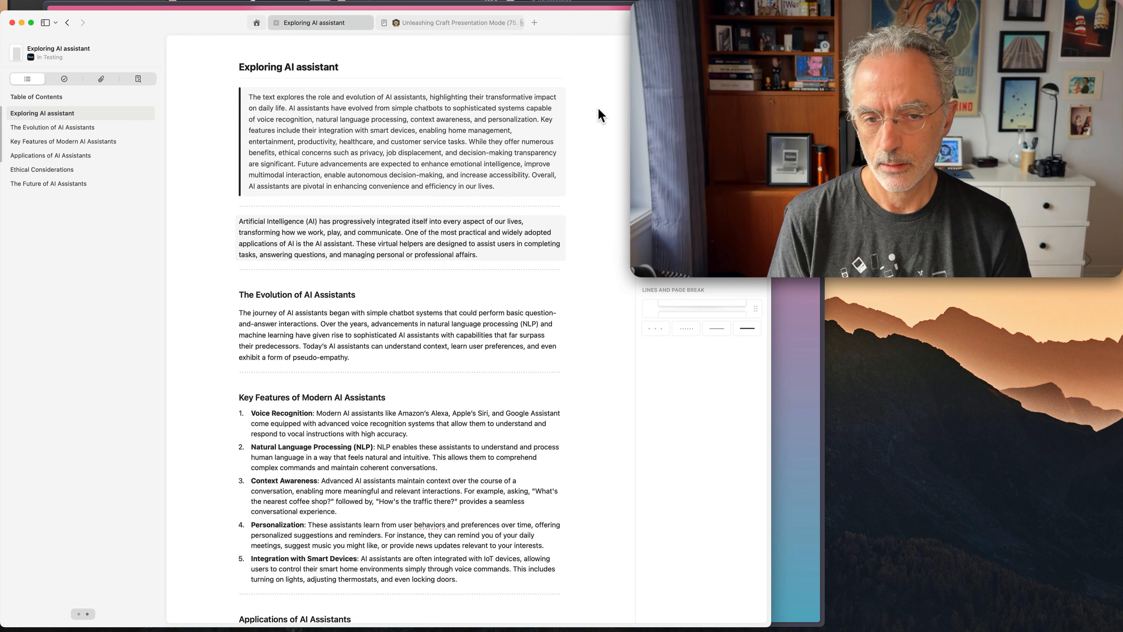
Preview the opening slide with the summary in presentation mode and return to editing
click(703, 23)
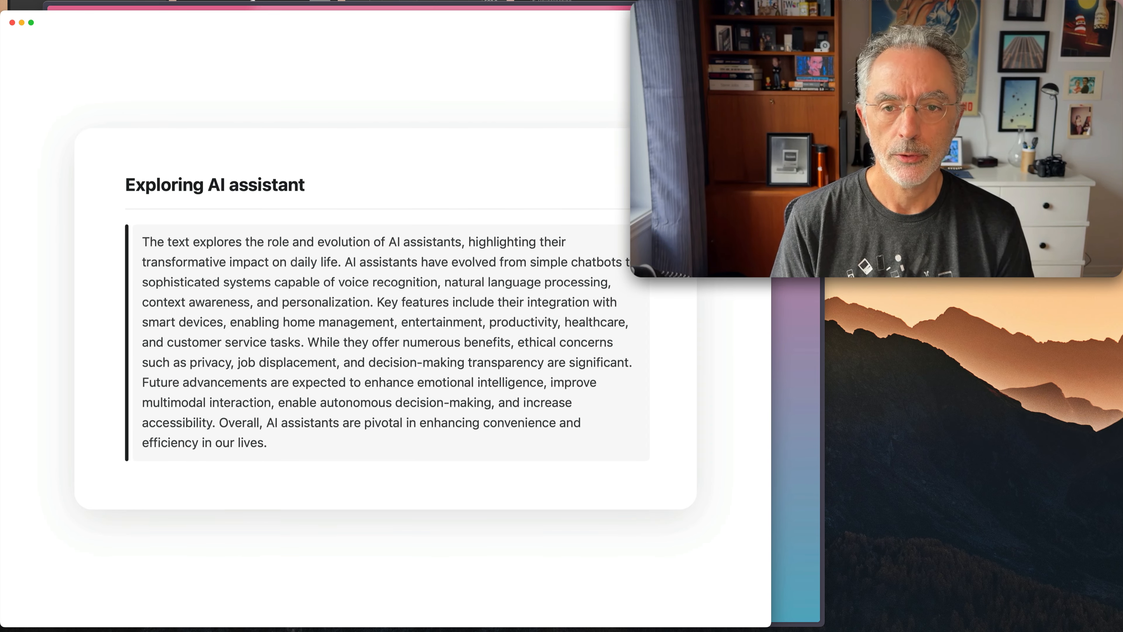
key(Escape)
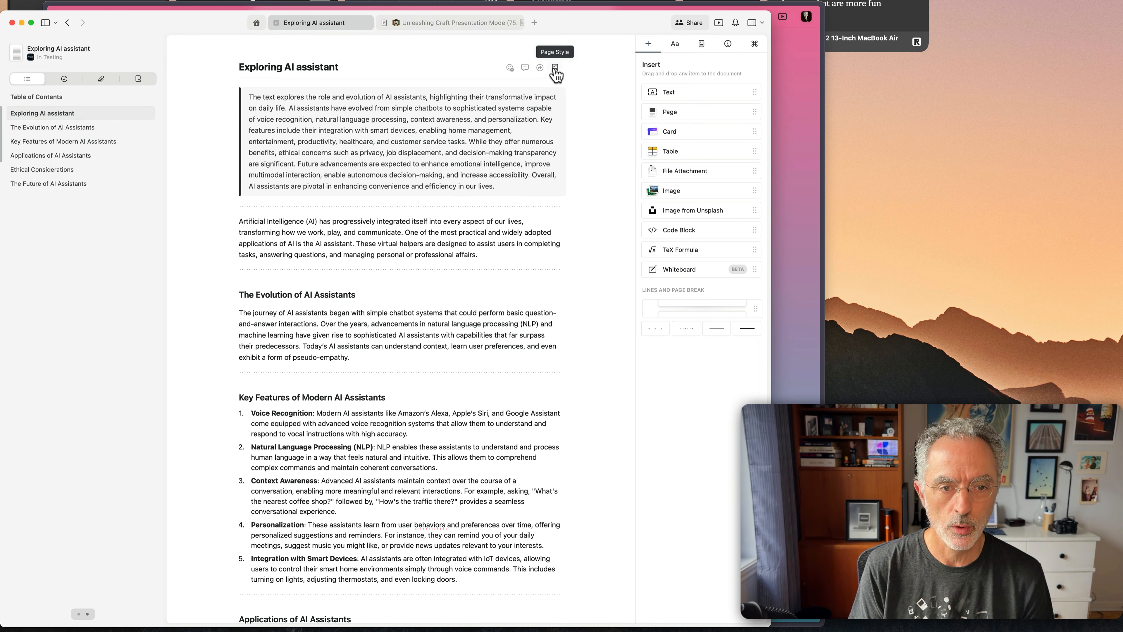
Enable a cover image in the page style and set the background type to Image
click(556, 69)
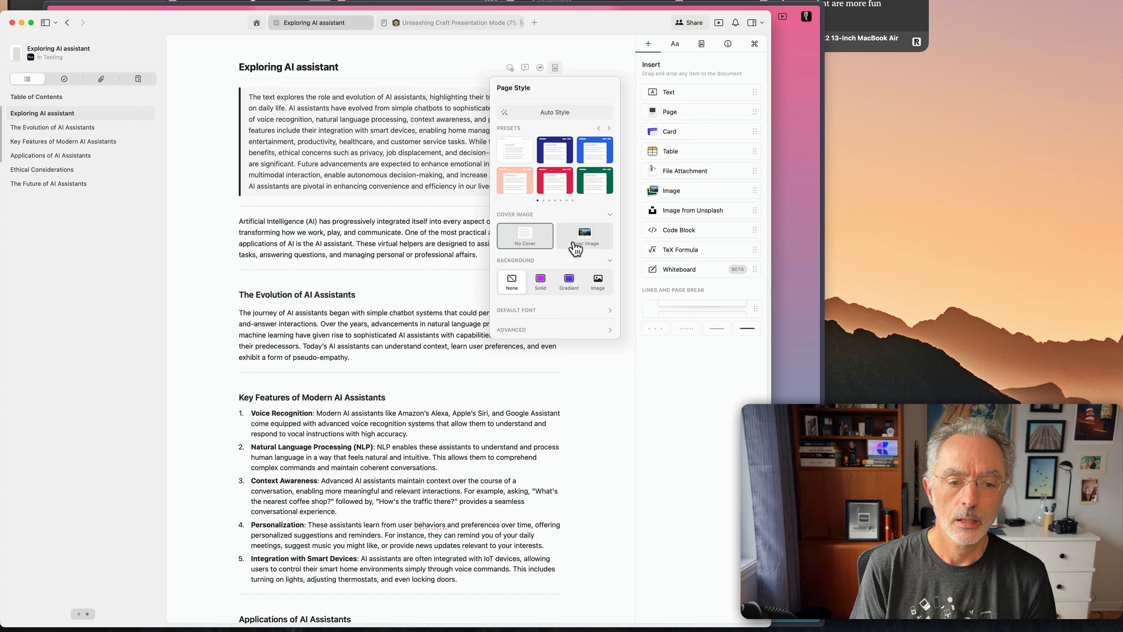
click(584, 237)
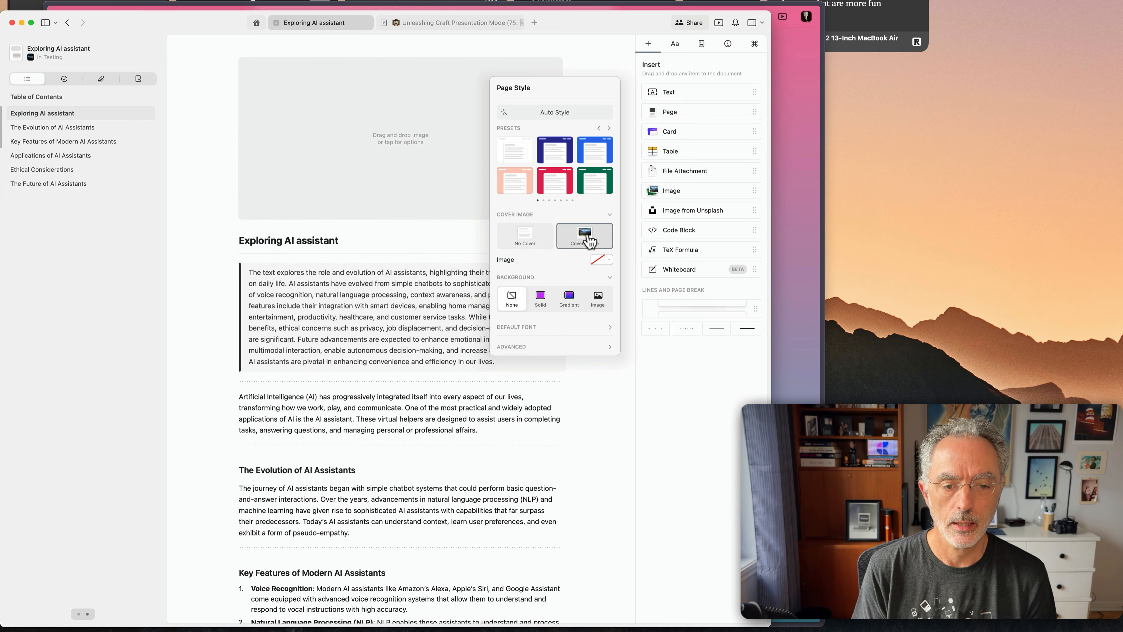
click(598, 297)
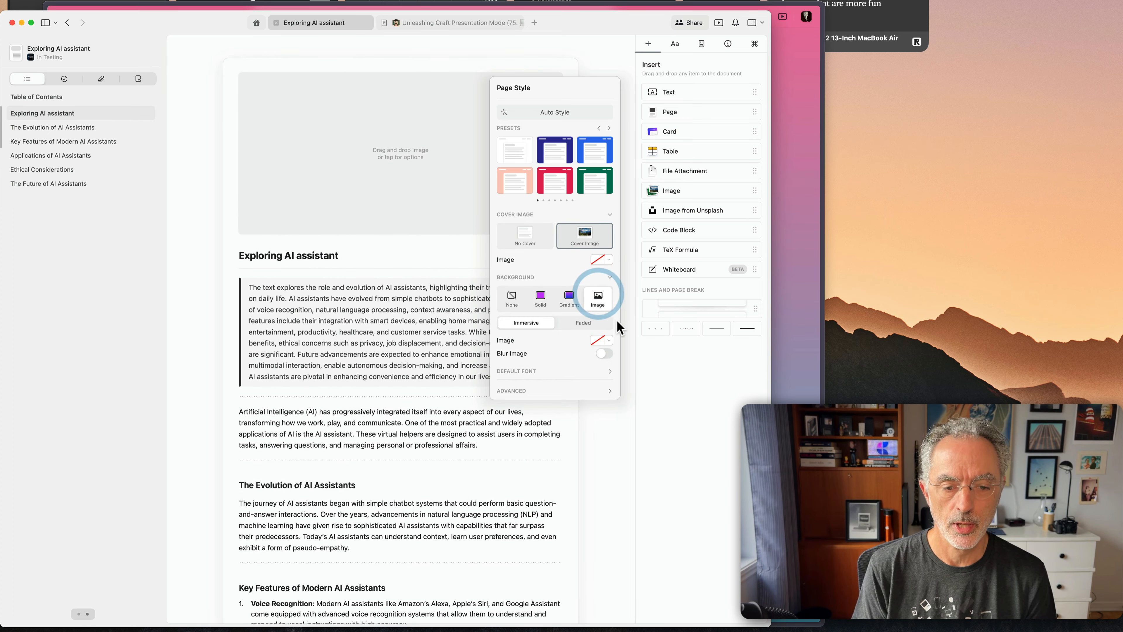
click(435, 182)
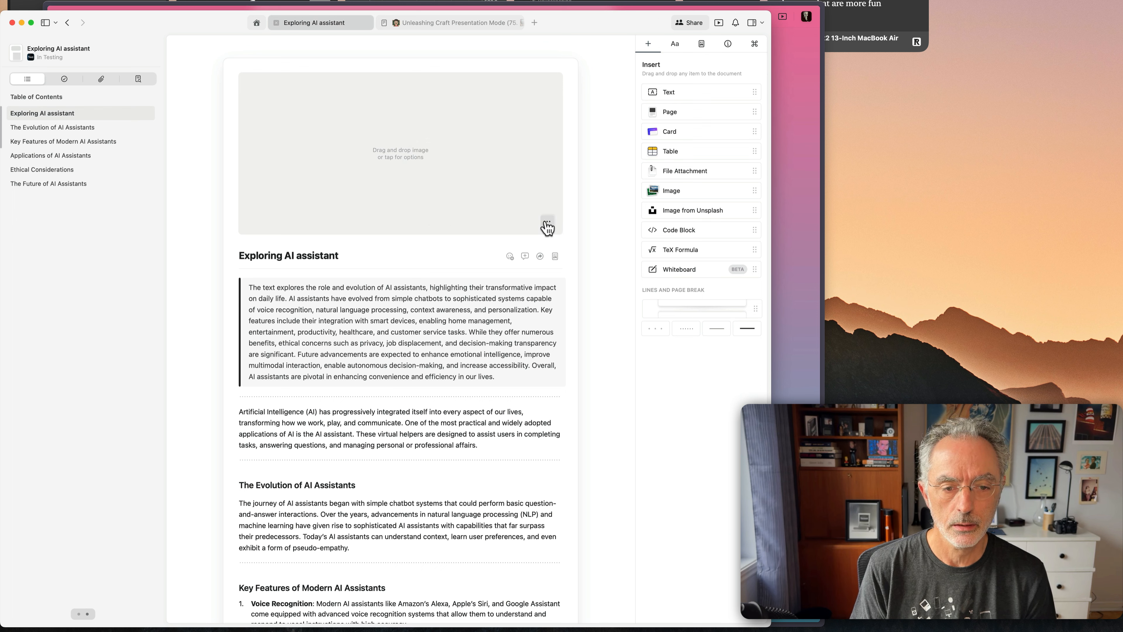
Search Unsplash for "AI" and set the photo of the white humanoid robot holding a brain as the cover
click(546, 222)
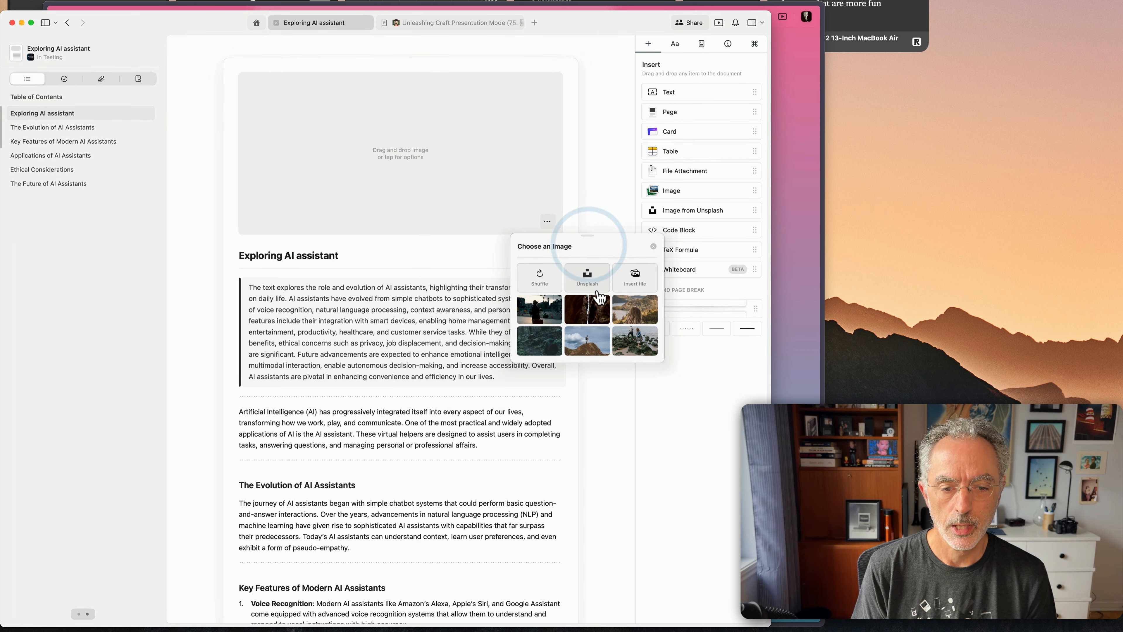
click(592, 279)
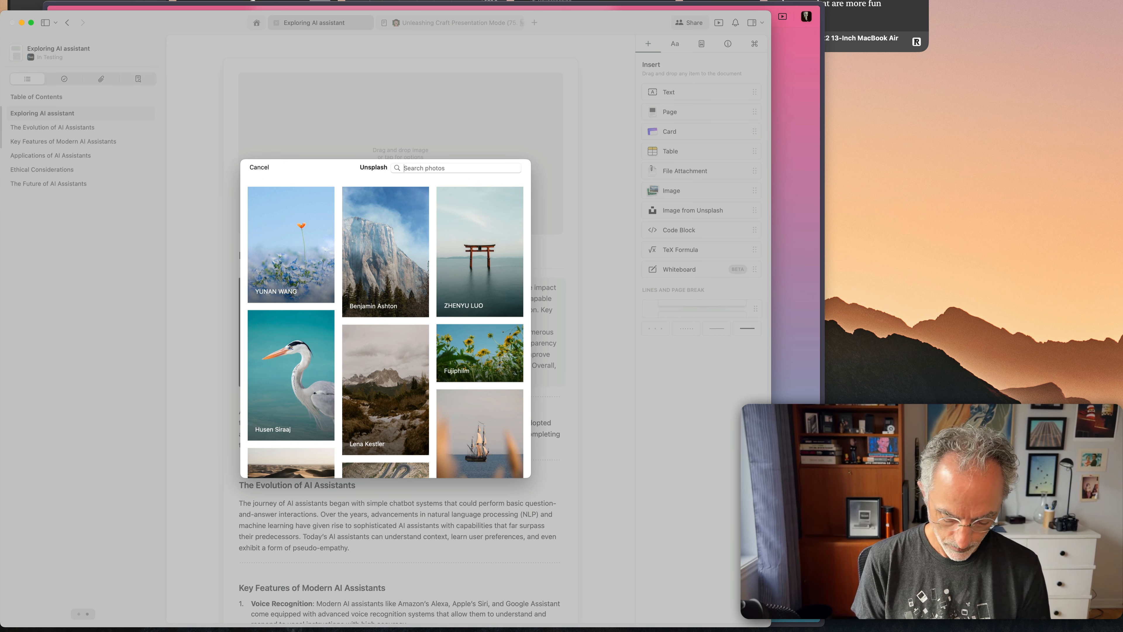
text(AI)
key(Return)
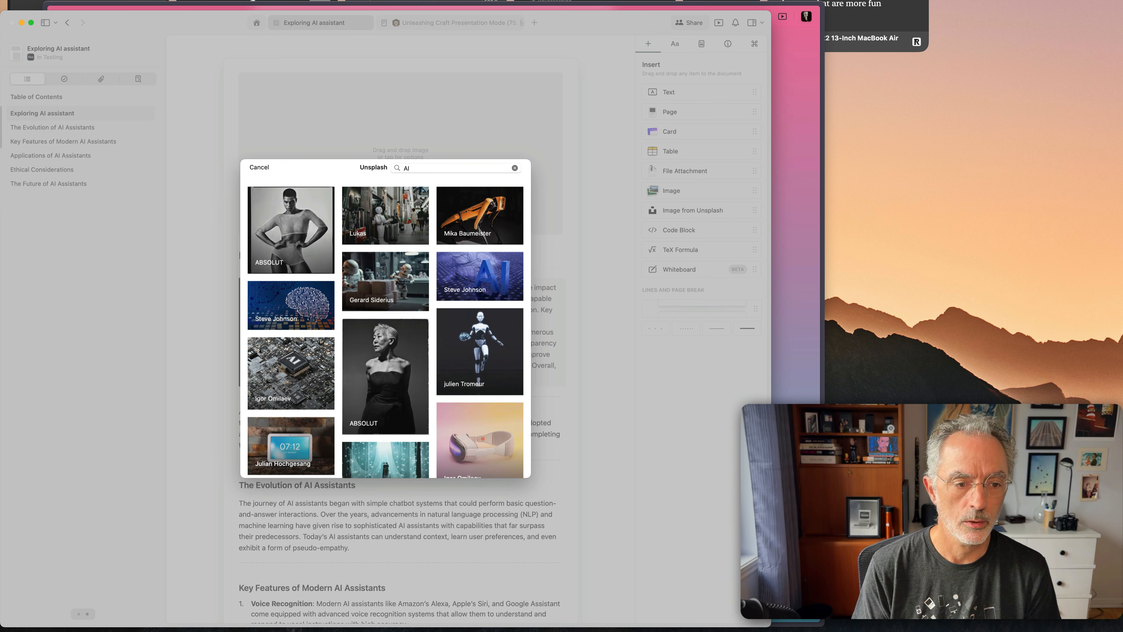
scroll(400, 254, down, 3)
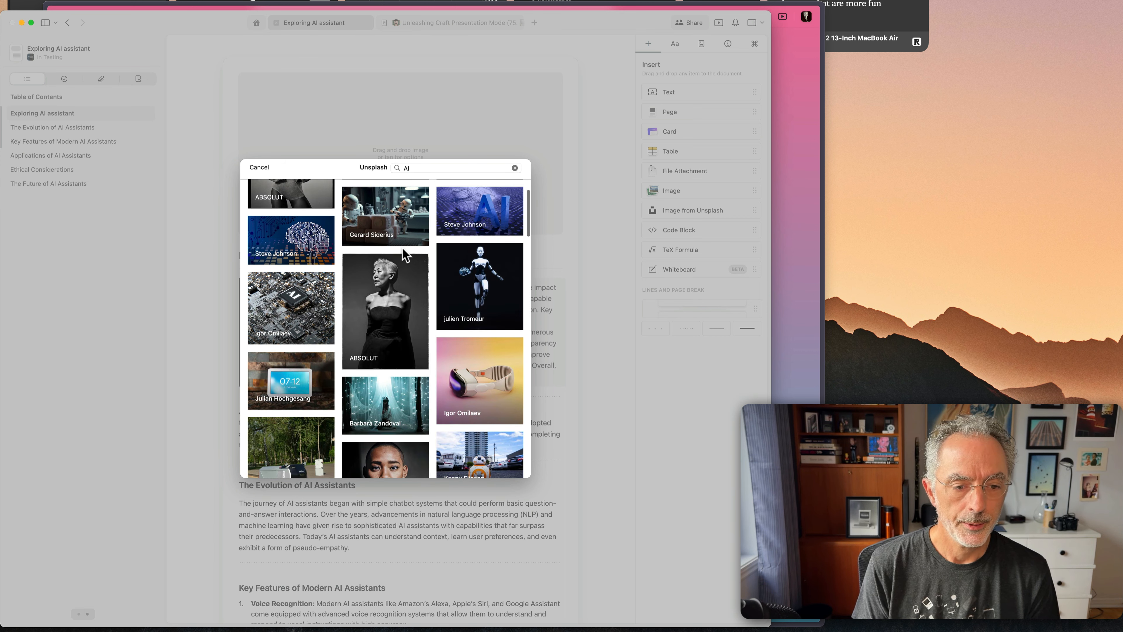
click(475, 266)
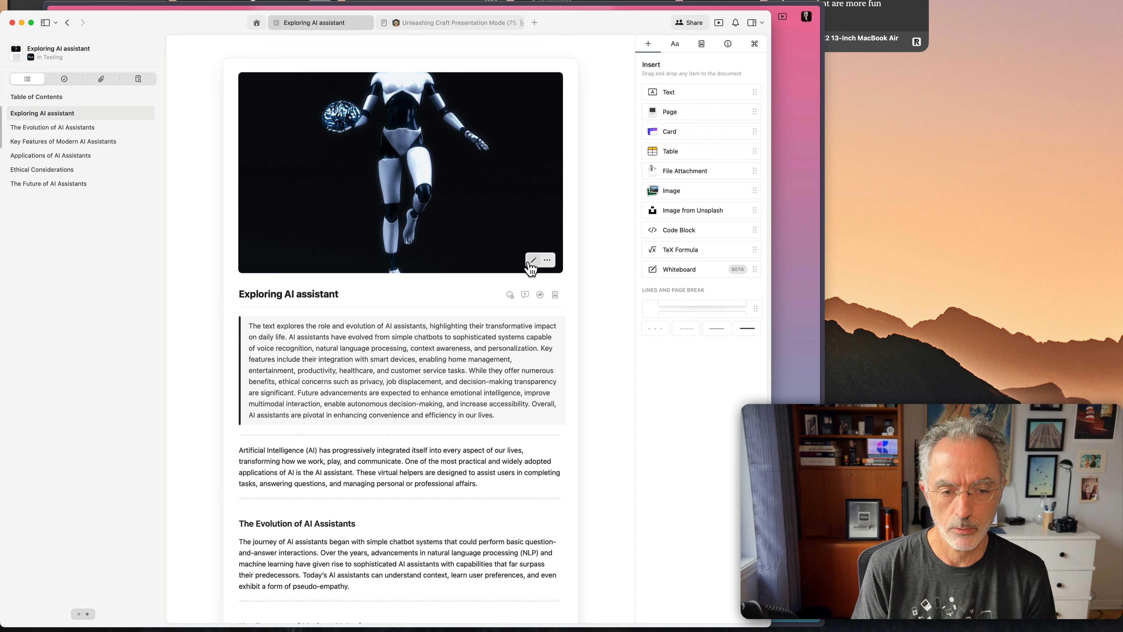
Preview the slide with the robot cover image in presentation mode and return to editing
click(719, 23)
scroll(458, 274, down, 4)
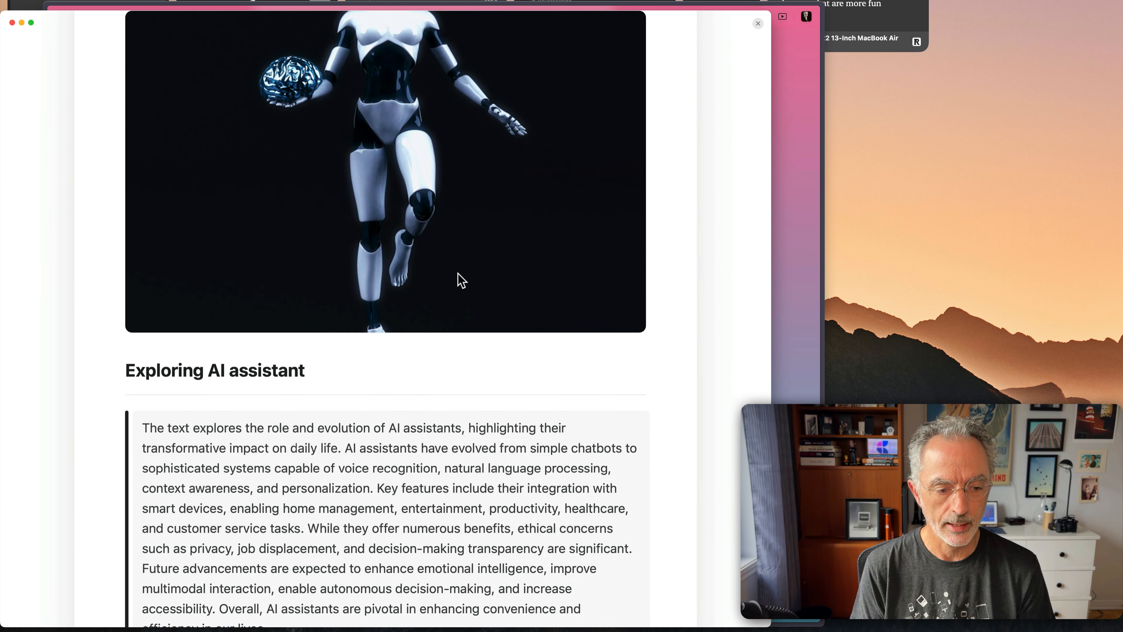
scroll(458, 274, up, 2)
scroll(460, 280, up, 2)
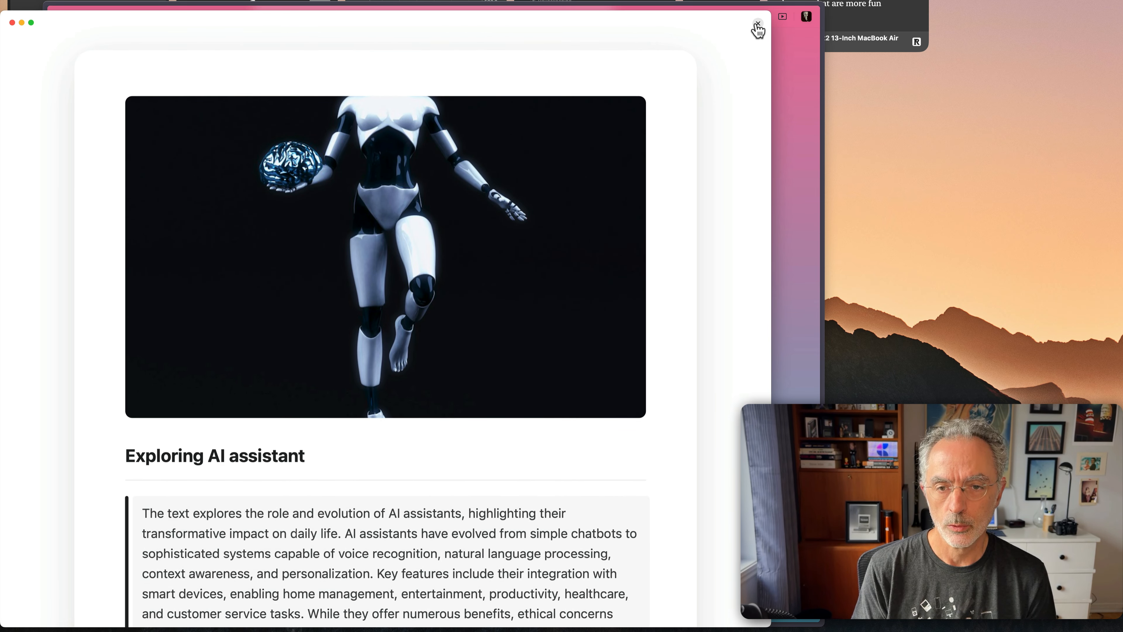
click(758, 24)
Crop the cover image to a 3:1 ratio, framing the robot's head, torso and the brain in its hand
mouse_move(431, 221)
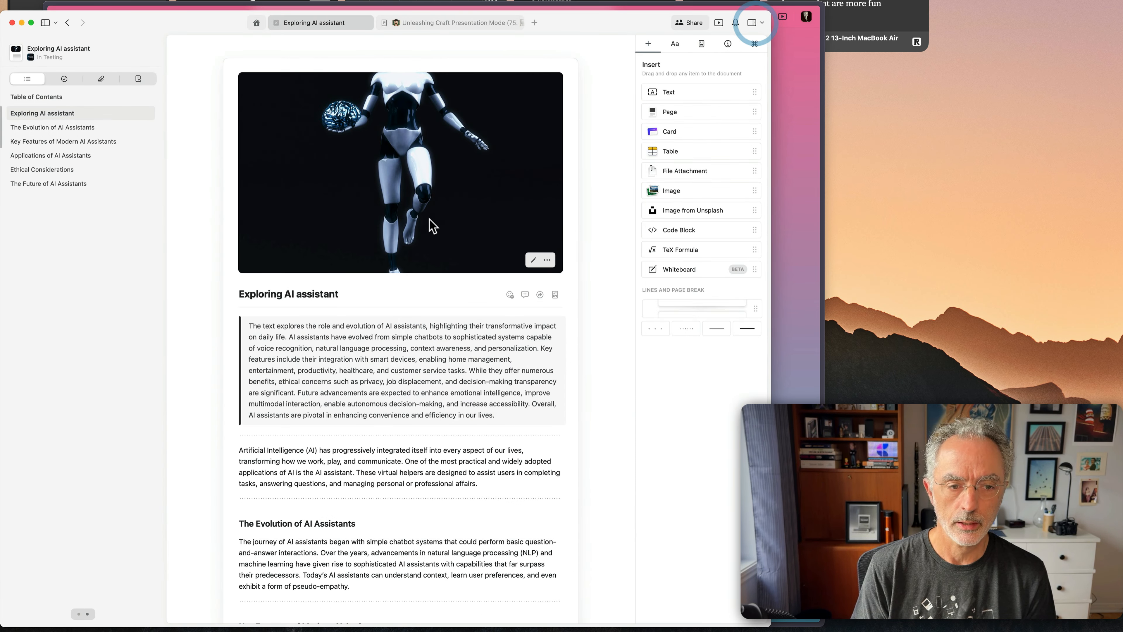
click(532, 261)
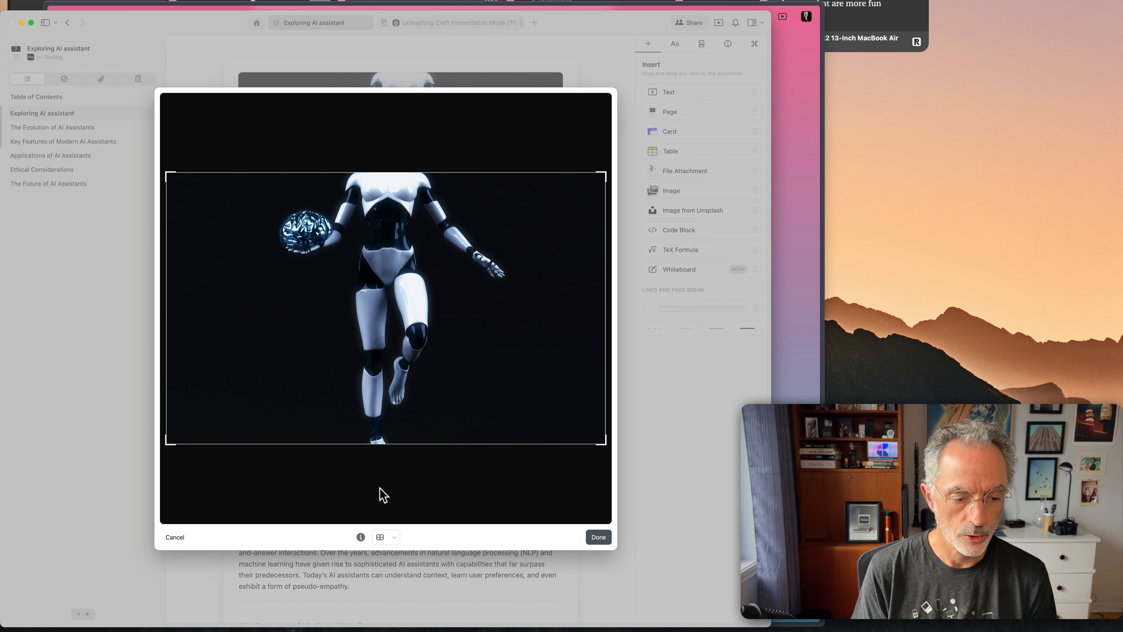
scroll(391, 339, up, 5)
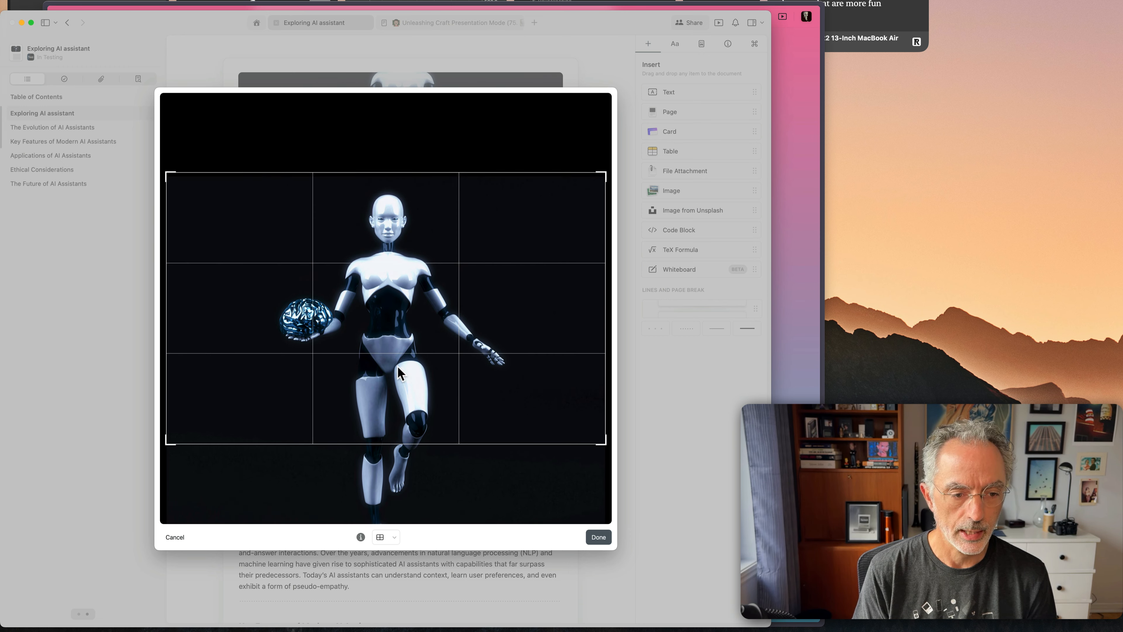
click(392, 537)
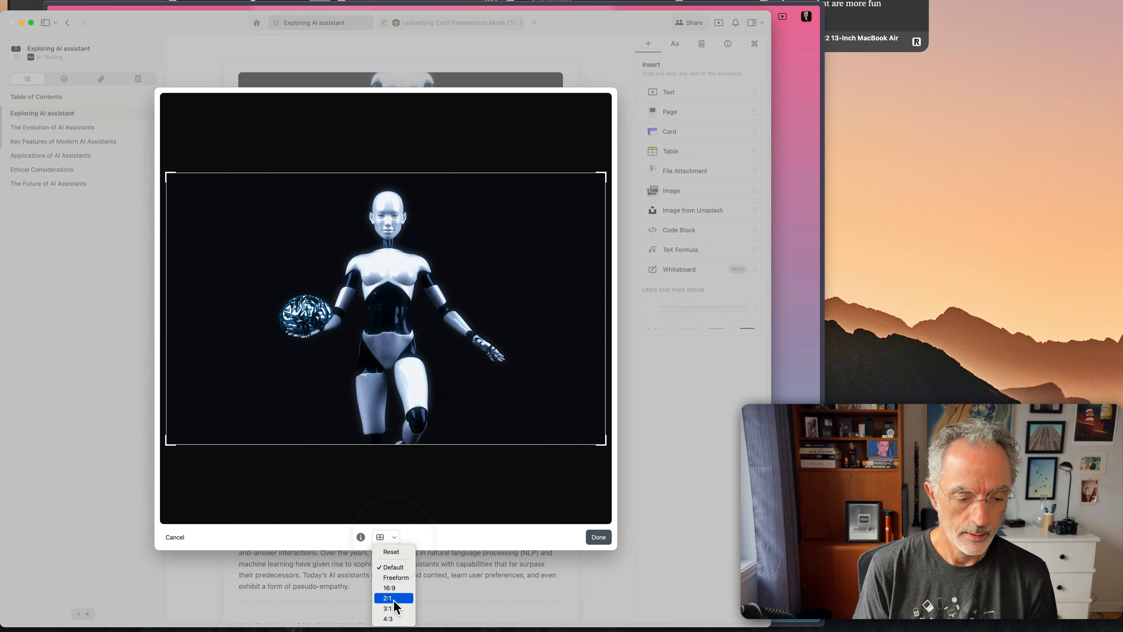
click(394, 610)
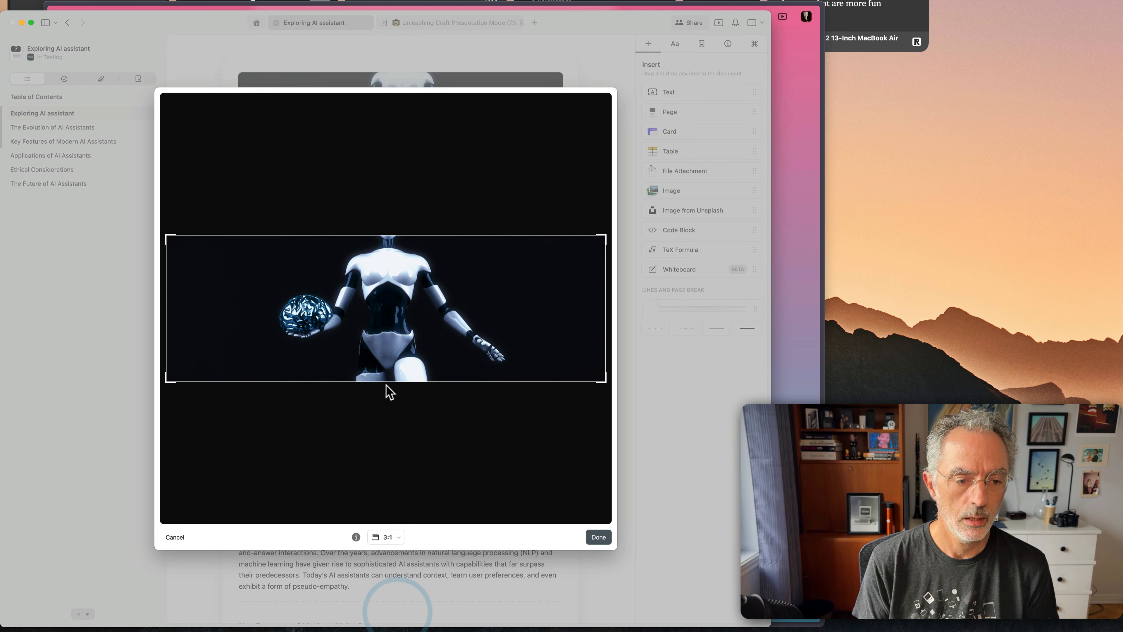
click(426, 279)
scroll(426, 280, up, 5)
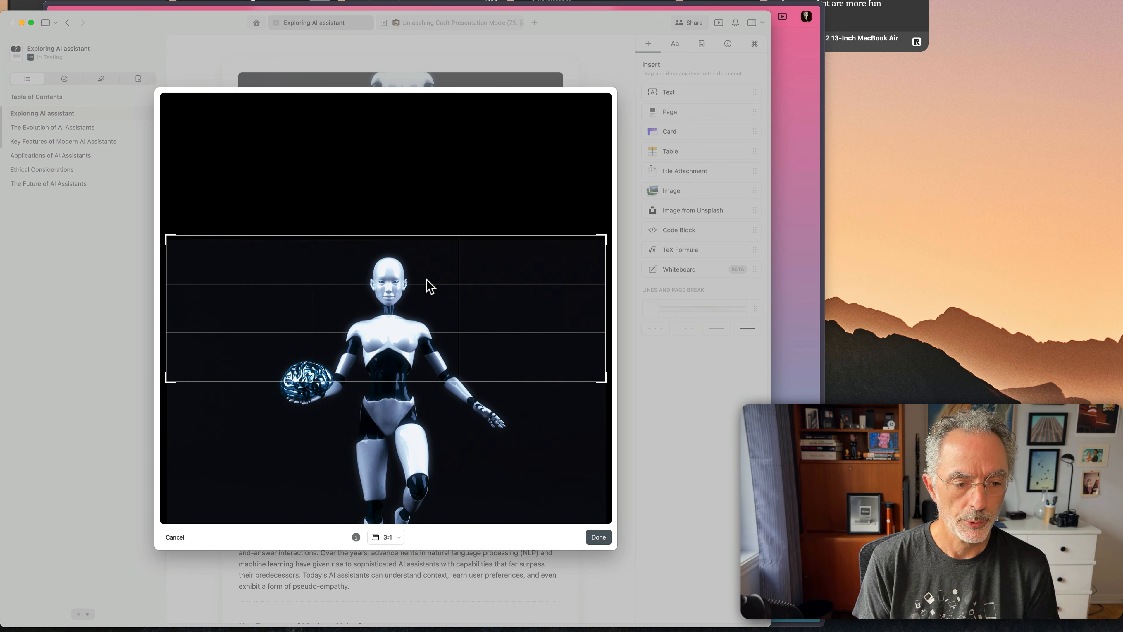
scroll(429, 285, down, 3)
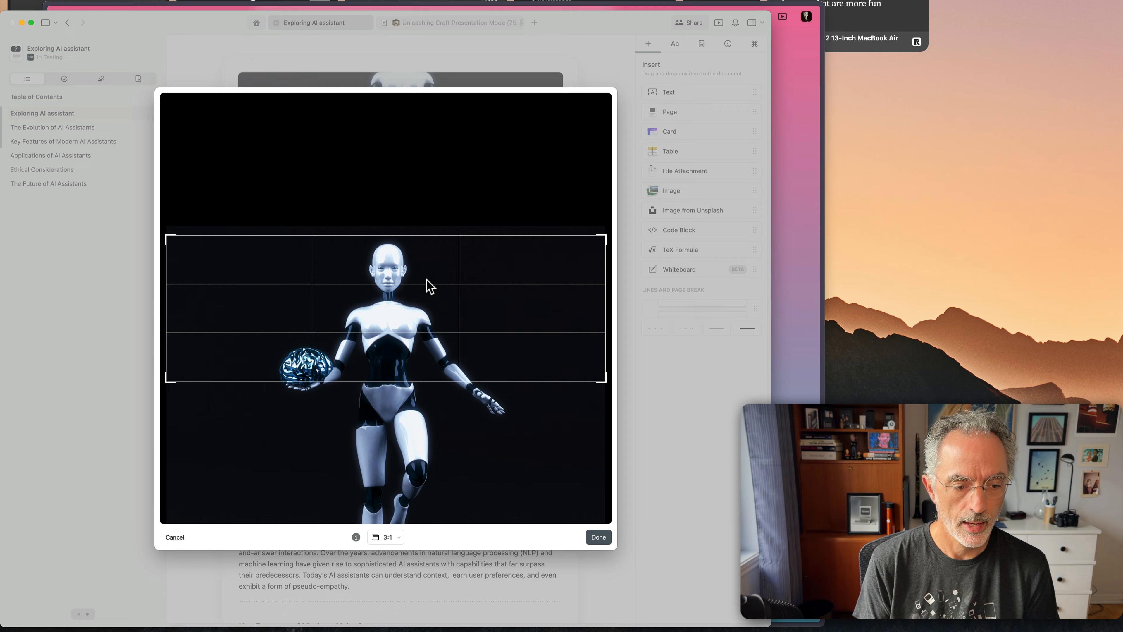
click(594, 533)
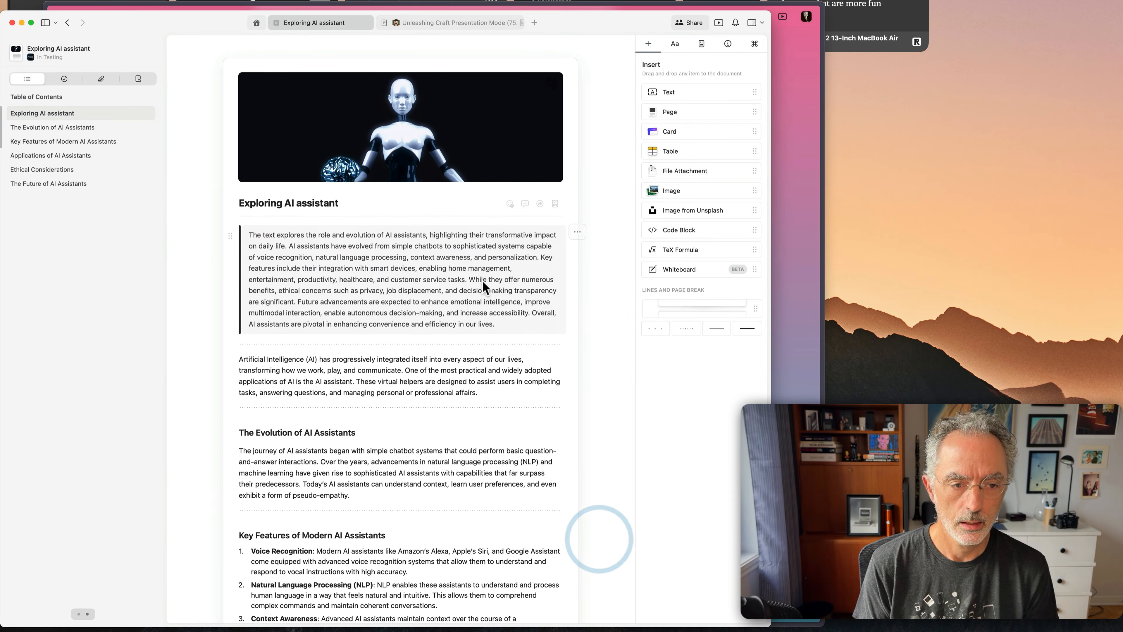
Preview the opening slide with the cropped cover in presentation mode and return to editing
click(719, 23)
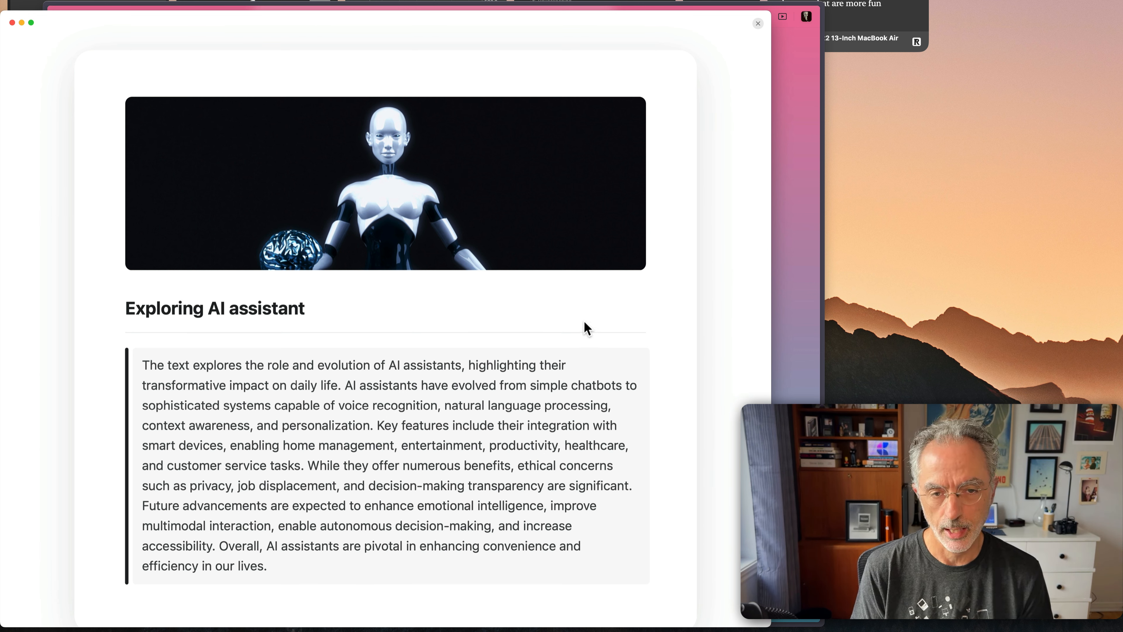
click(758, 23)
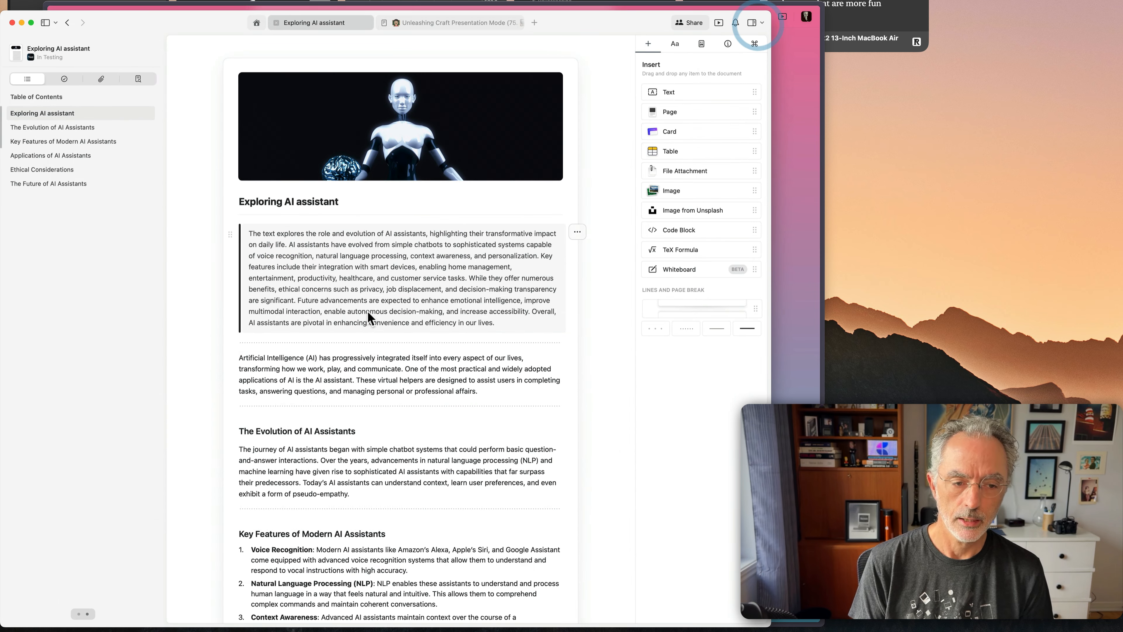
click(297, 203)
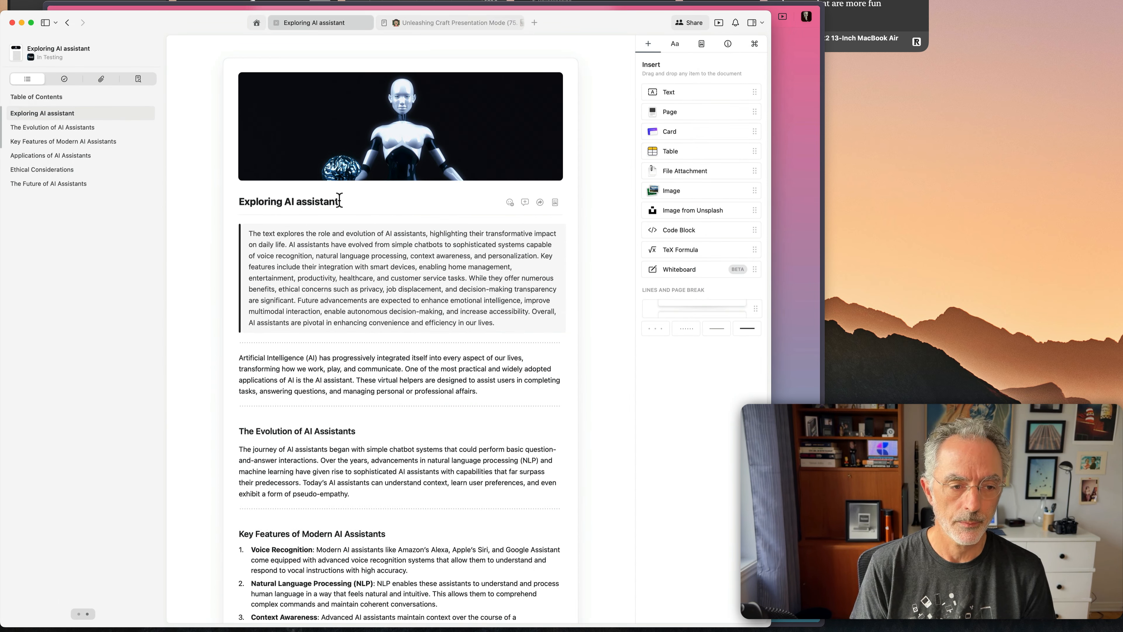
drag(340, 202, 214, 204)
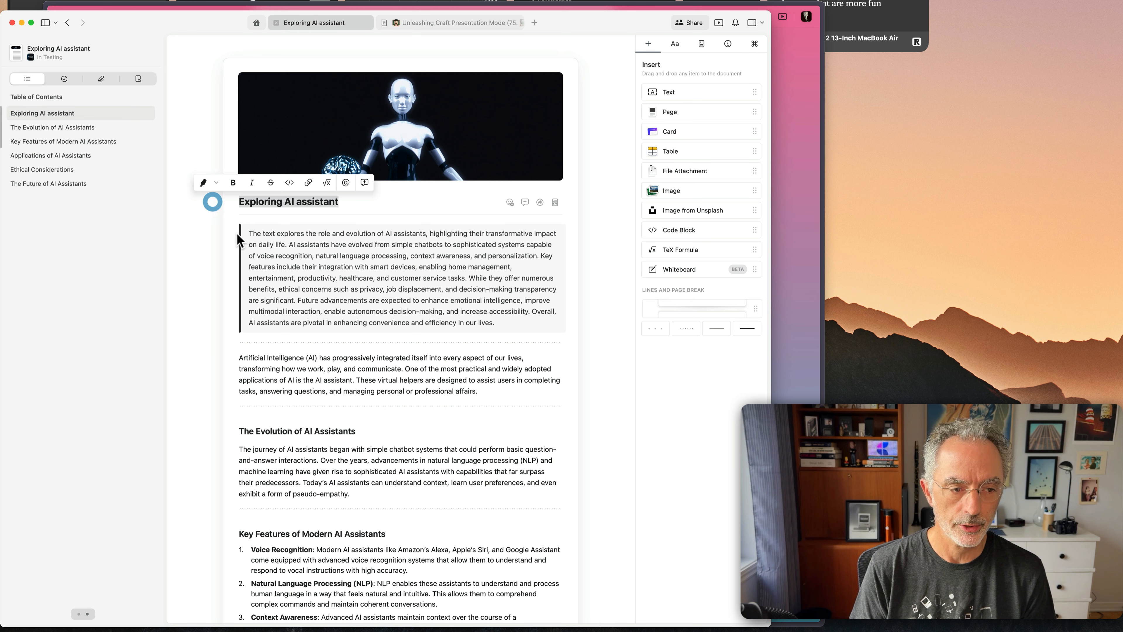
click(359, 431)
click(239, 430)
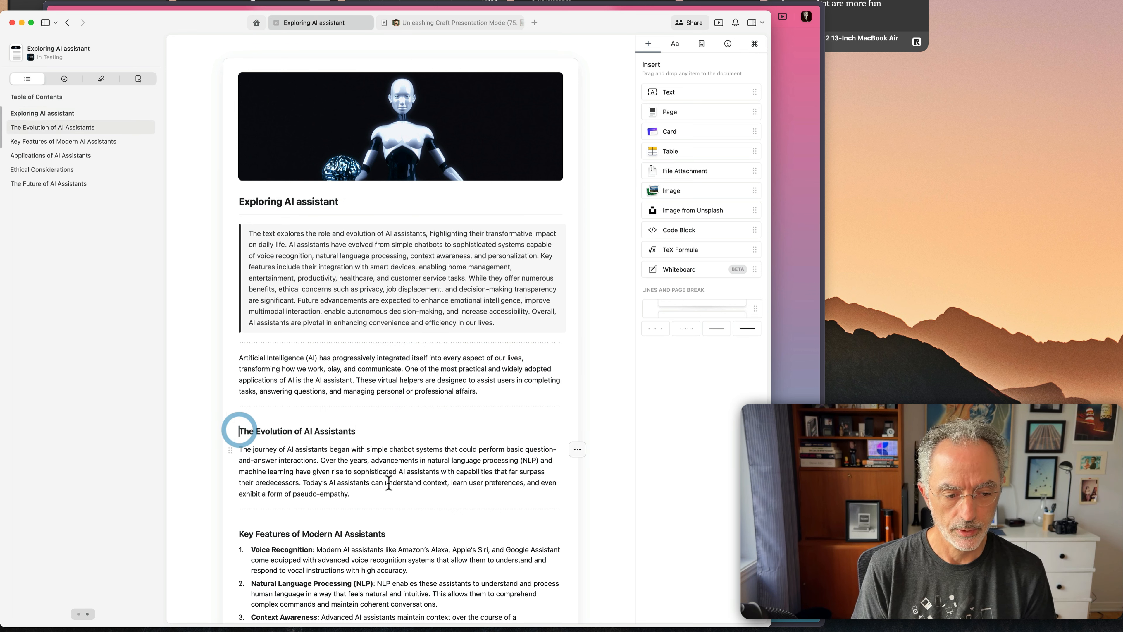
scroll(276, 432, down, 5)
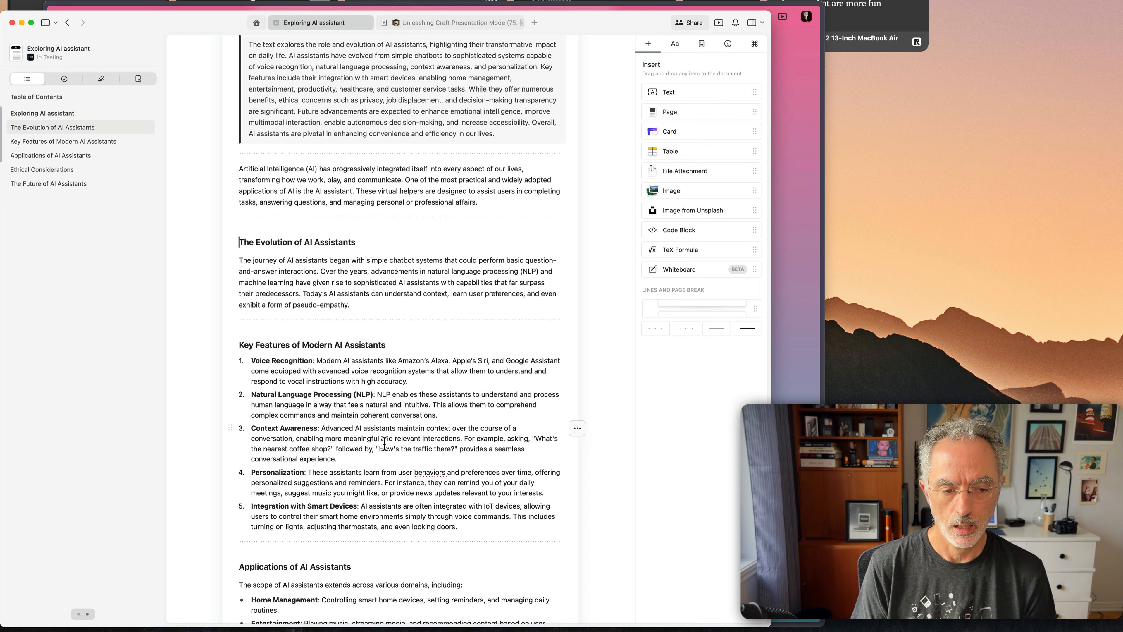
scroll(410, 411, up, 3)
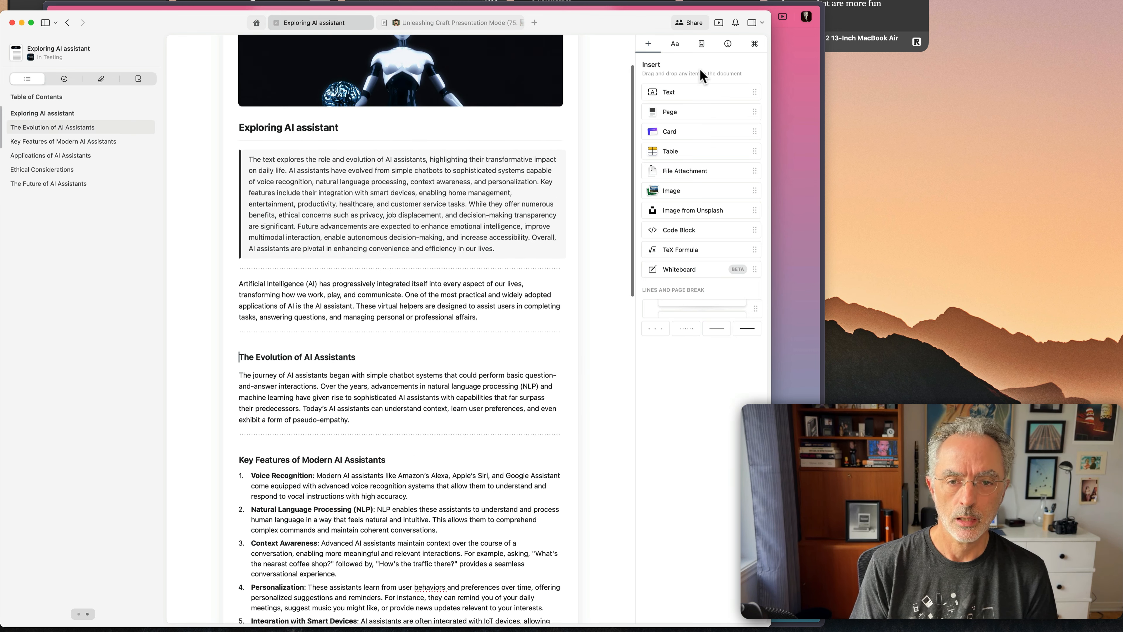
Present the document from the opening slide through "The Evolution of AI Assistants" slide and return to editing
click(721, 25)
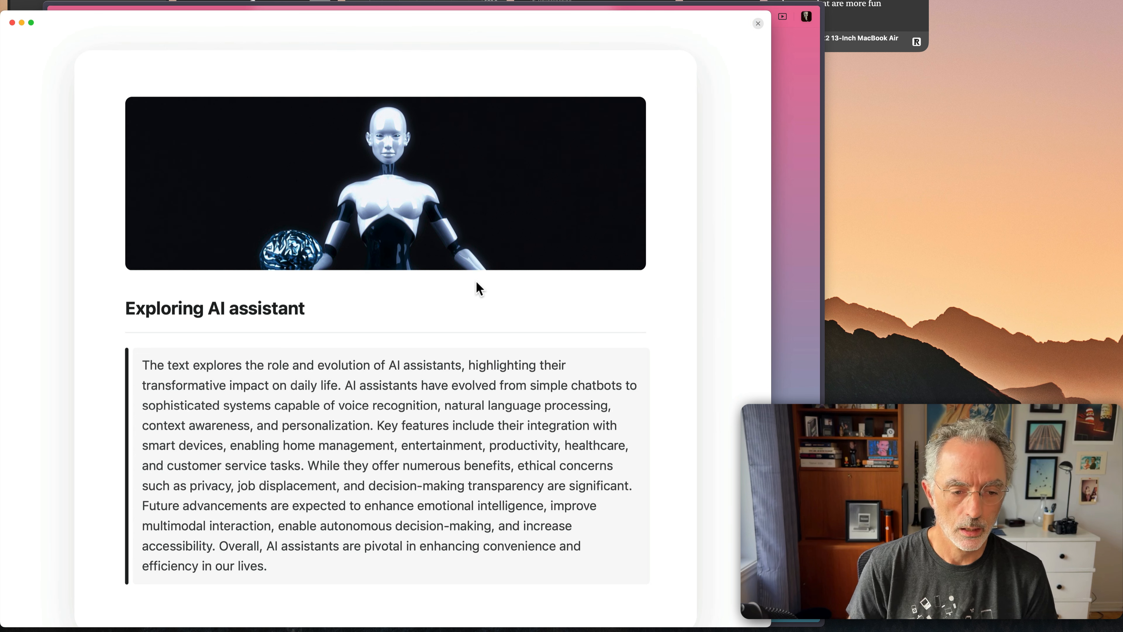
key(Right)
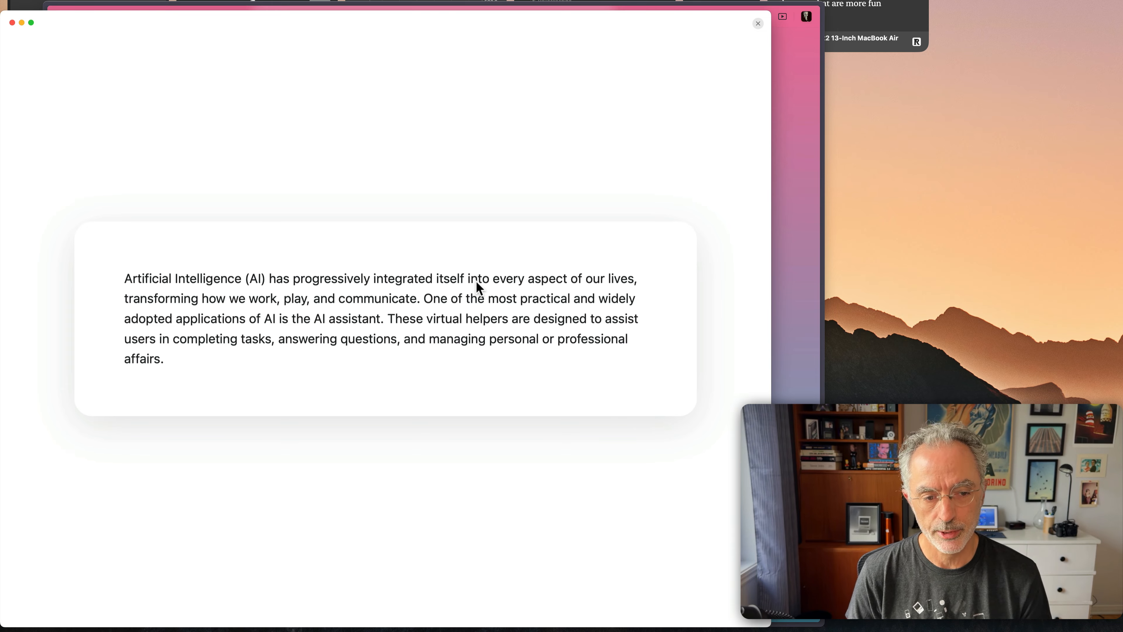
key(Right)
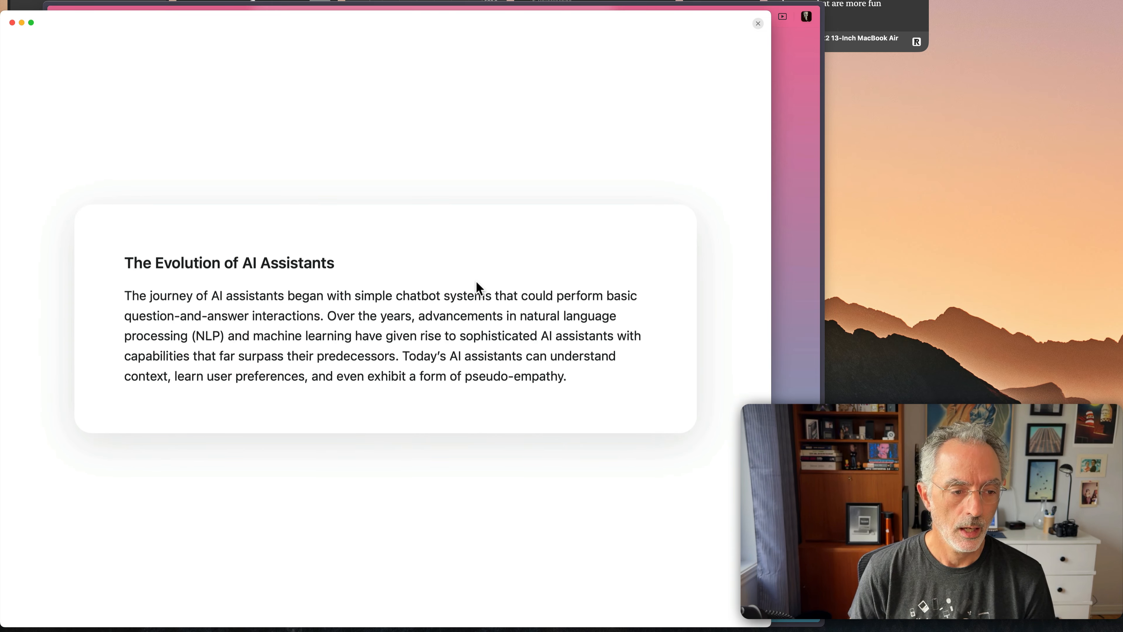
key(Escape)
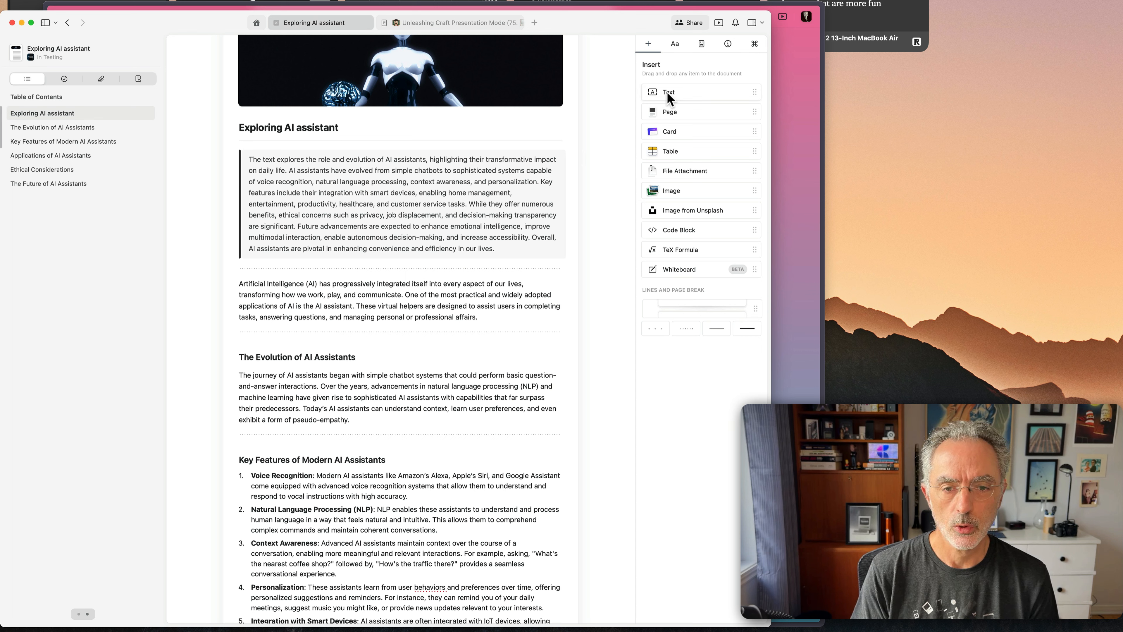
Insert a text block above the "Artificial Intelligence (AI)" paragraph, styled as Subtitle and reading "This is a subtitle"
drag(667, 92, 345, 274)
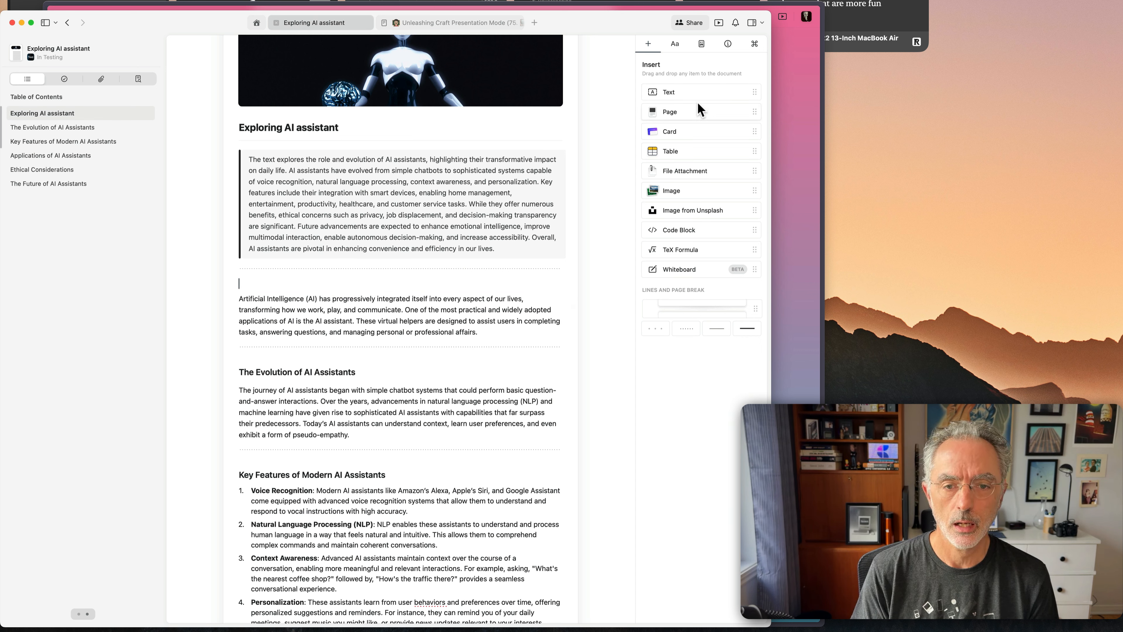
click(675, 43)
click(701, 97)
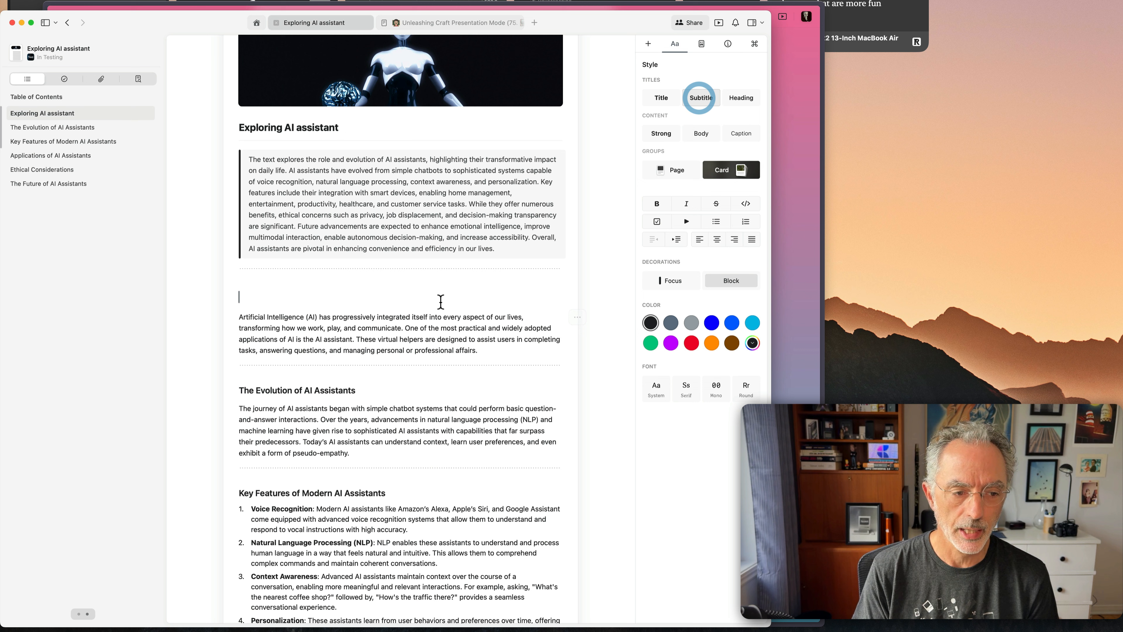
text(This is a sub)
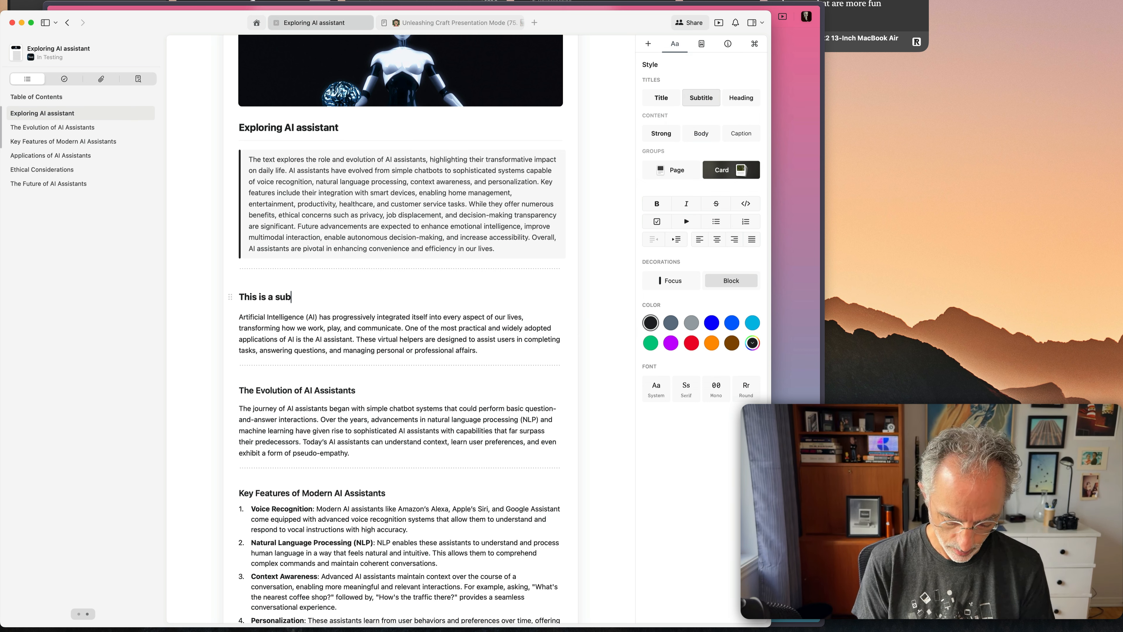
text(title)
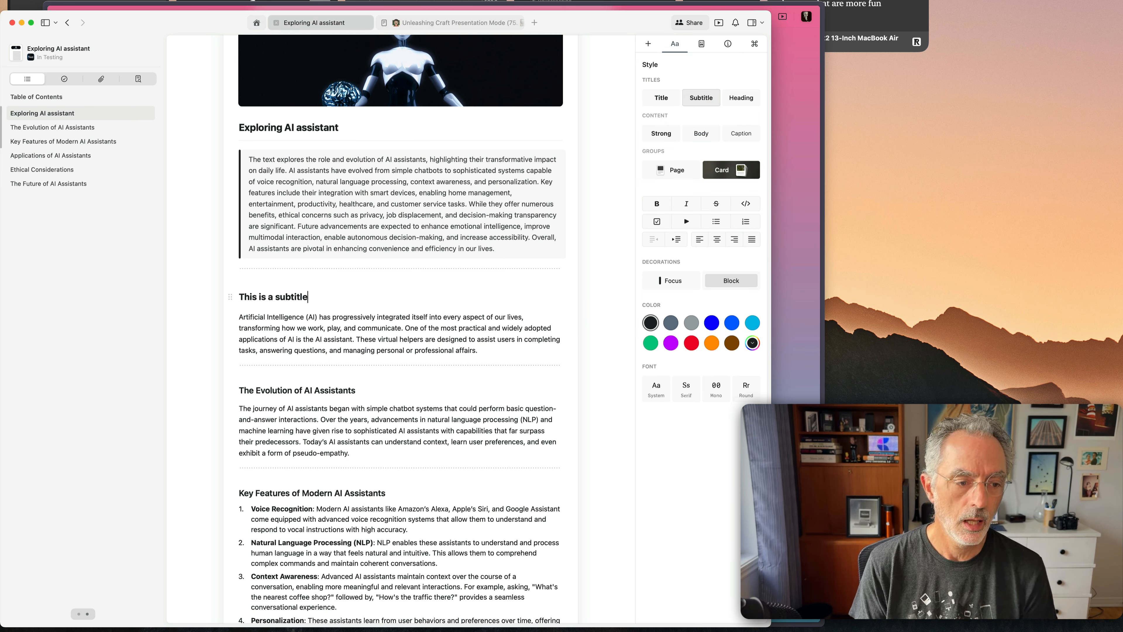
Add the grinning face with sweat emoji in front of "This is a subtitle"
click(245, 295)
click(240, 296)
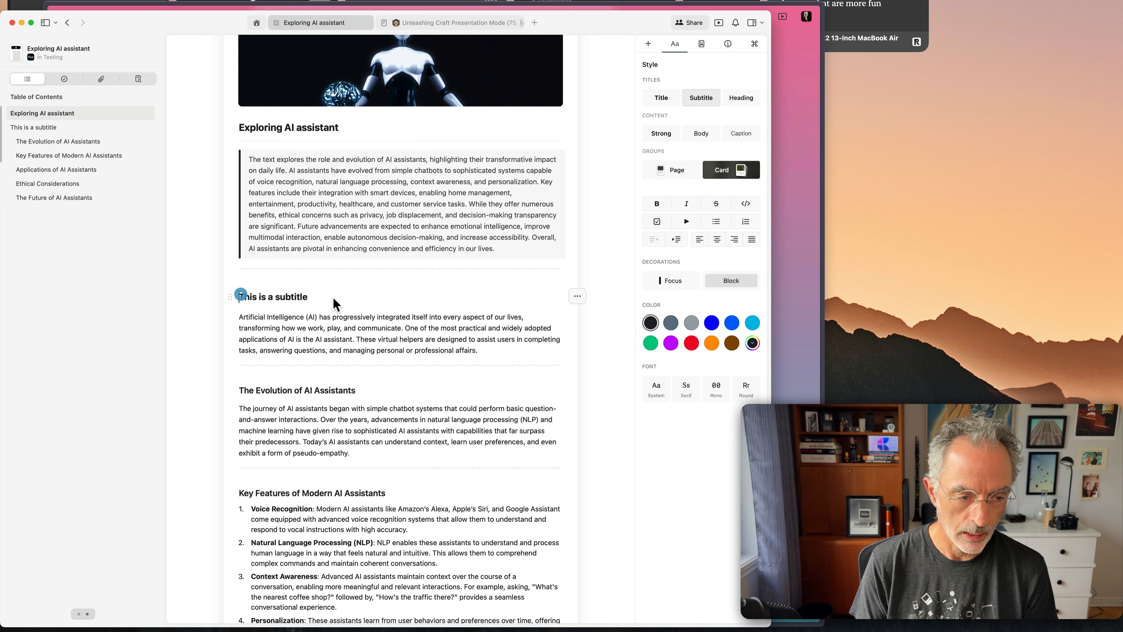
key(alt+space)
key(Return)
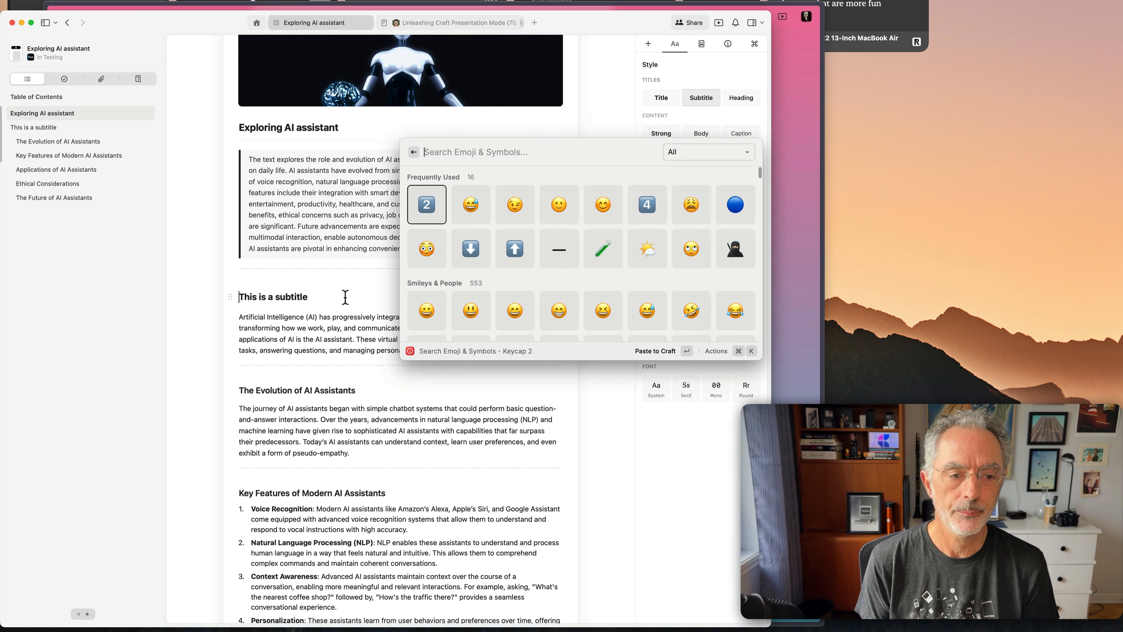
key(Right)
key(Return)
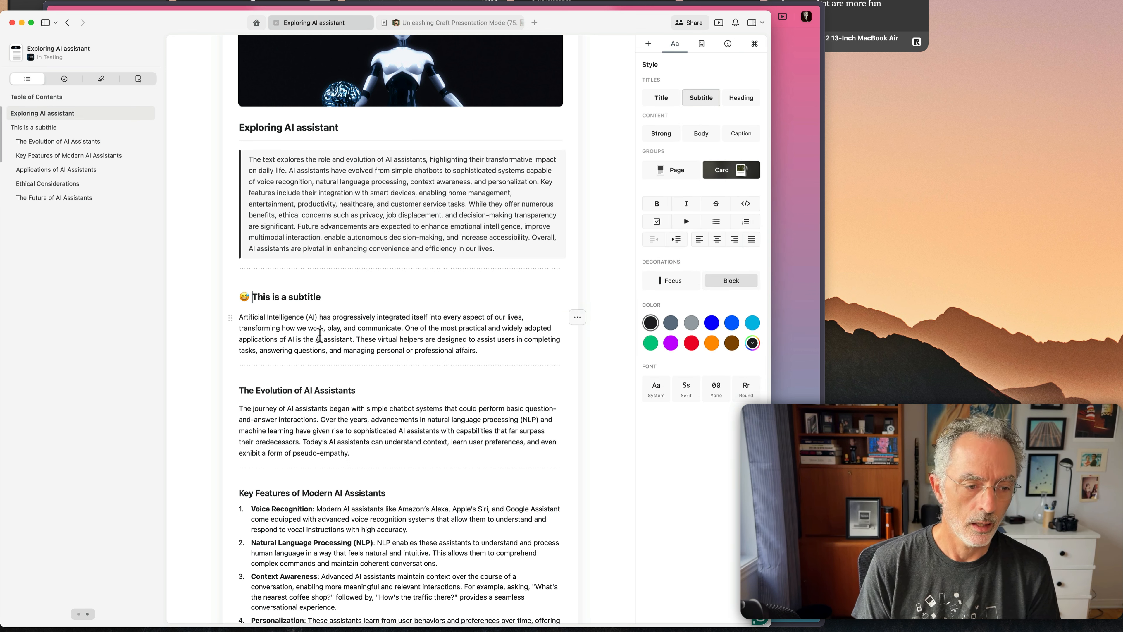
Add the winking face emoji in front of the heading "The Evolution of AI Assistants"
click(242, 390)
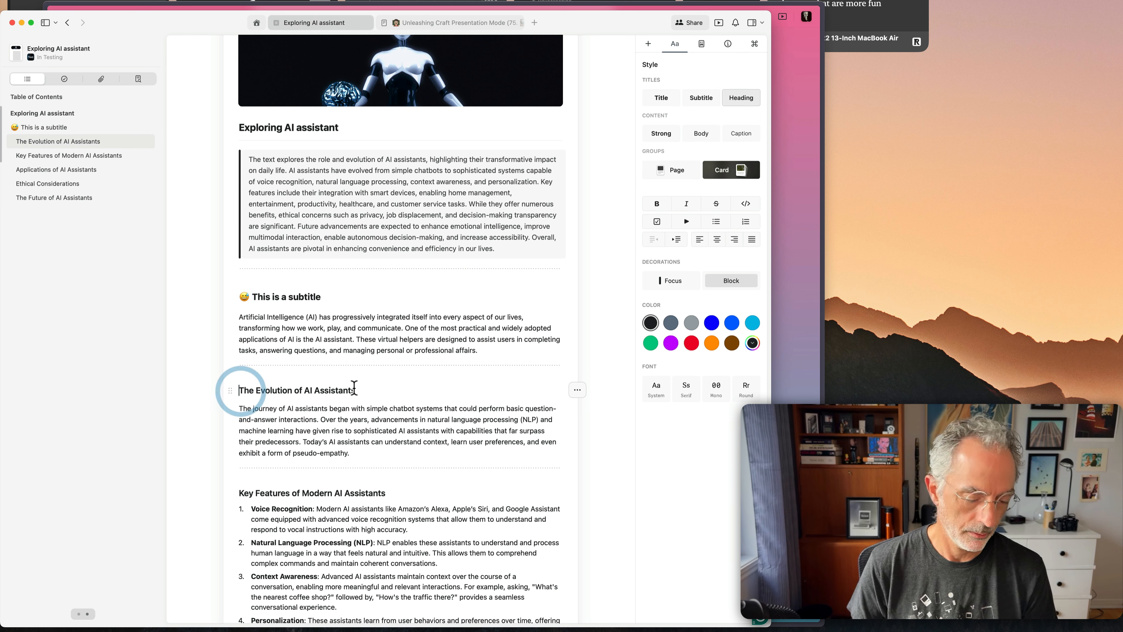
key(alt+space)
key(Return)
key(Right)
key(Right)
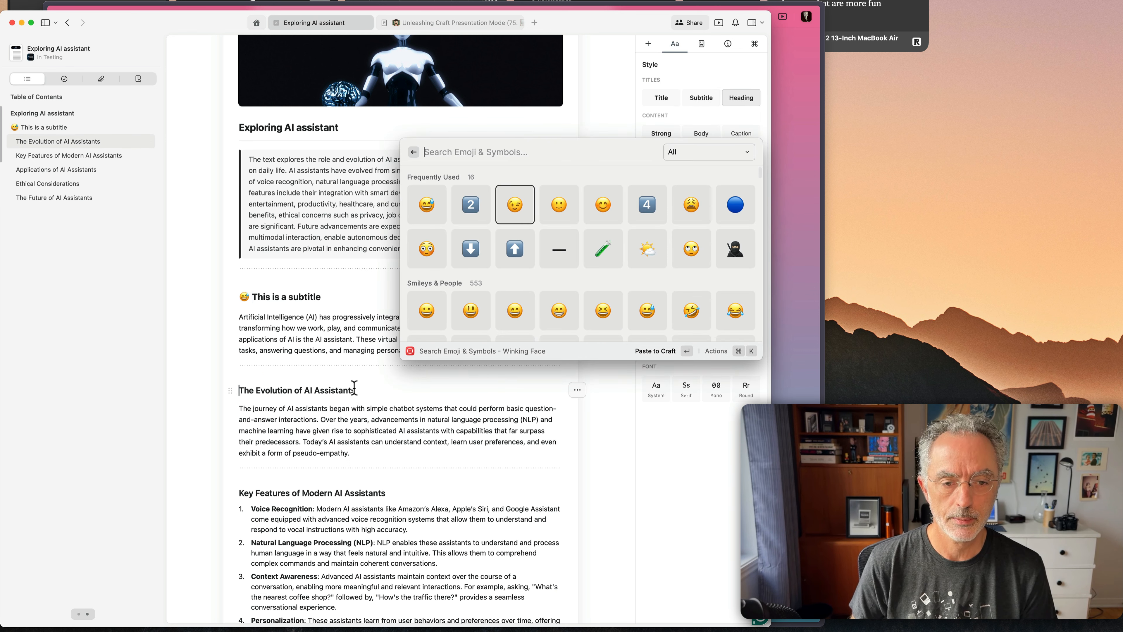
key(Return)
Search the emoji picker for "robot" and add the robot emoji before the heading "Key Features of Modern AI Assistants"
scroll(358, 390, down, 2)
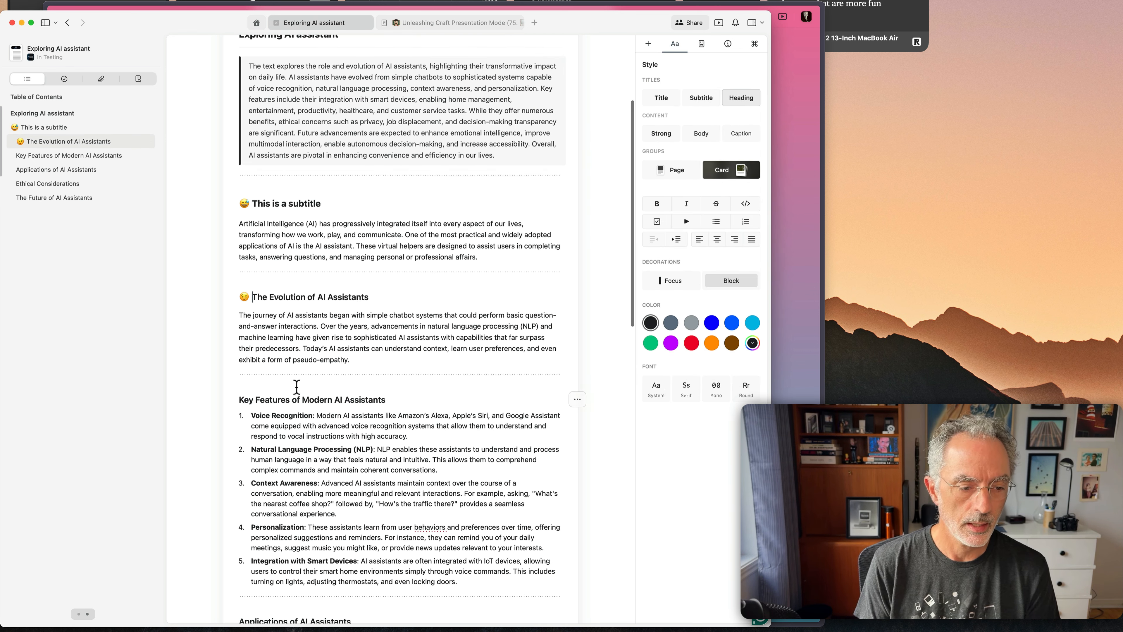
click(239, 400)
key(alt+space)
key(Return)
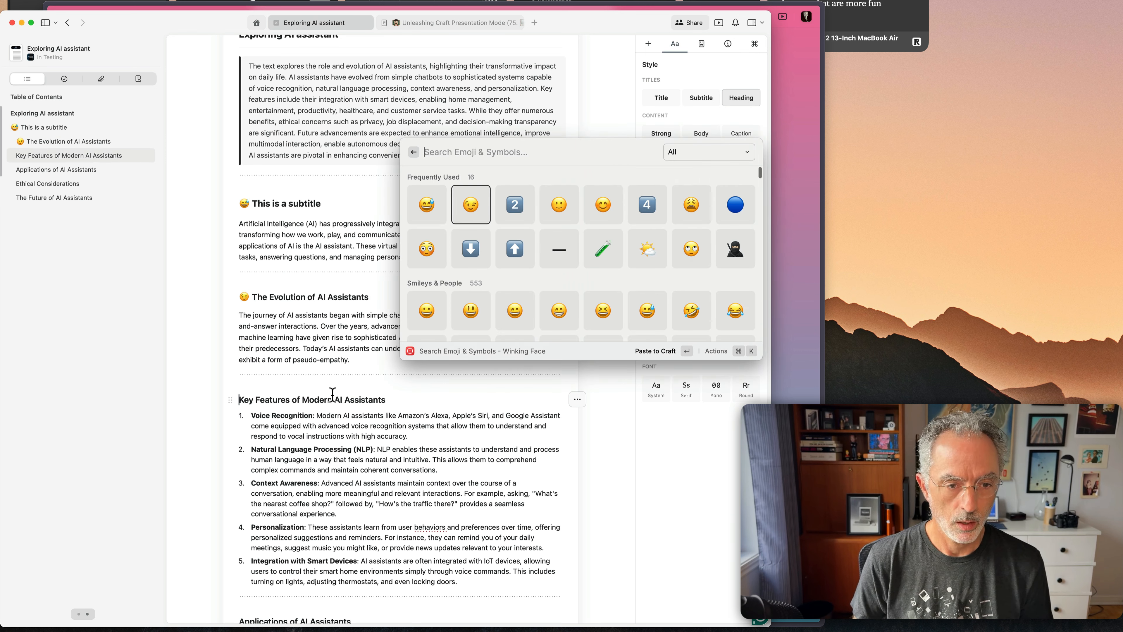
text(robot)
key(Return)
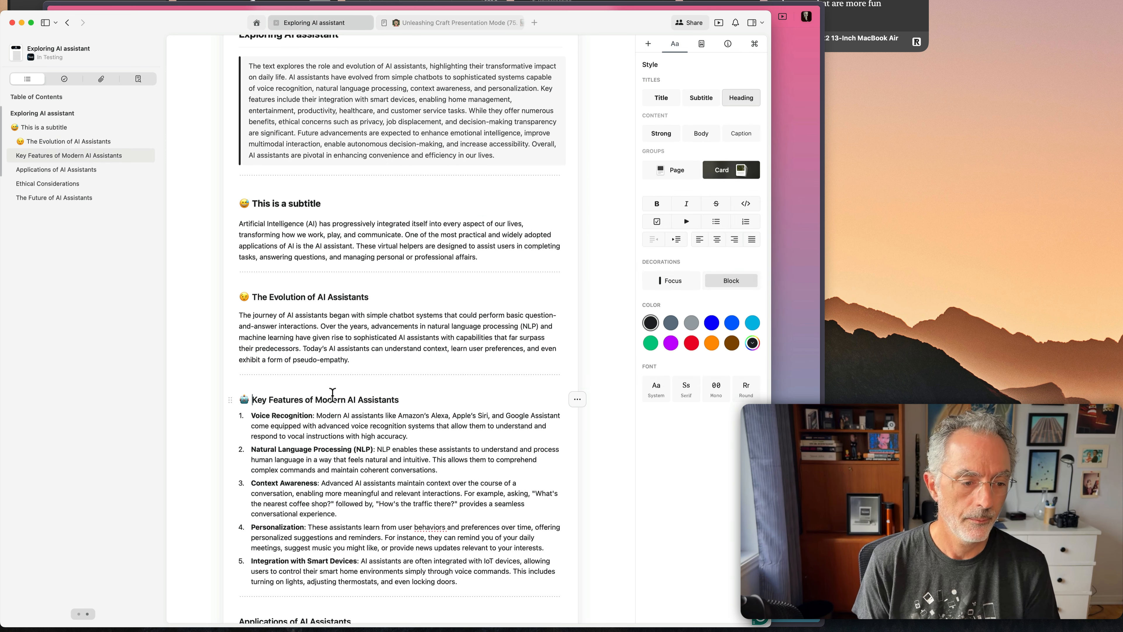
Preview the slides with the emoji headings in presentation mode and return to editing
click(431, 235)
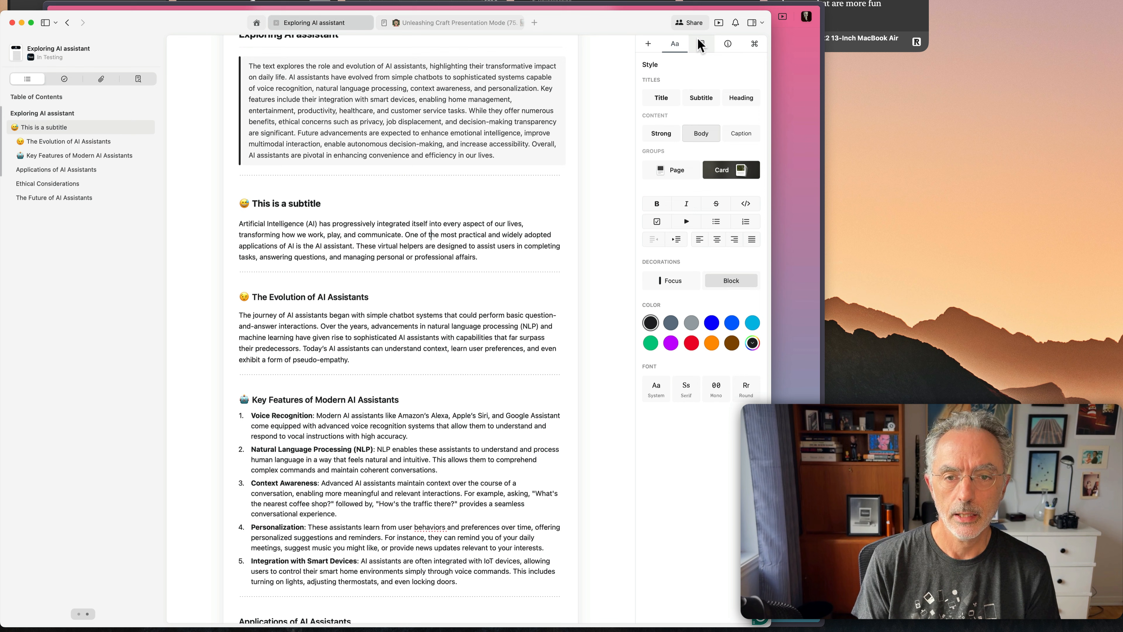
click(719, 22)
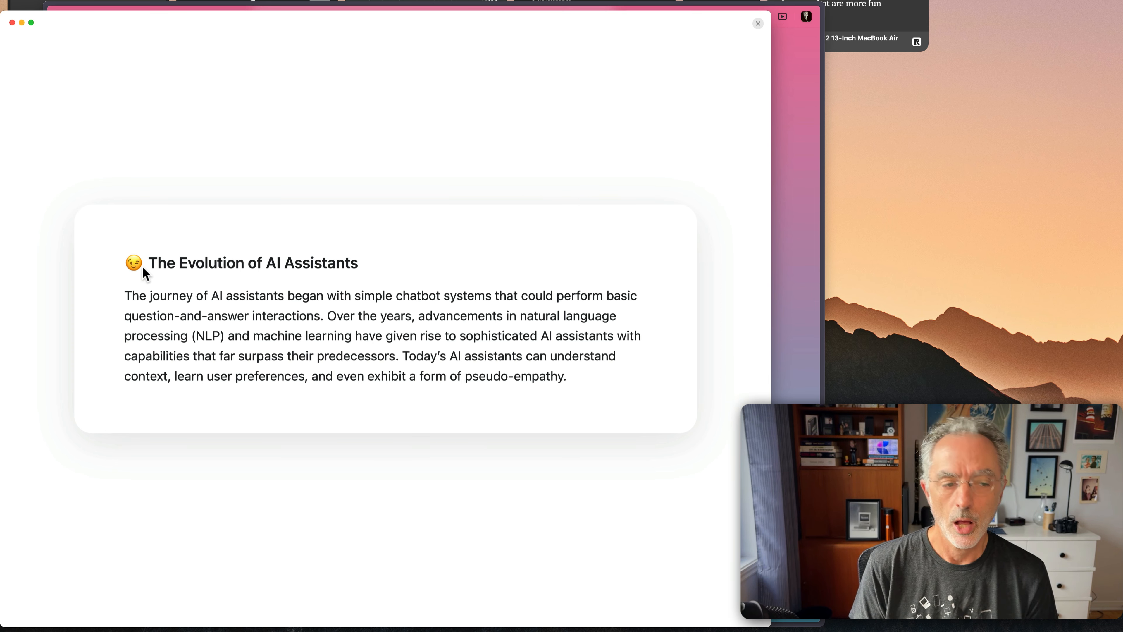
click(758, 24)
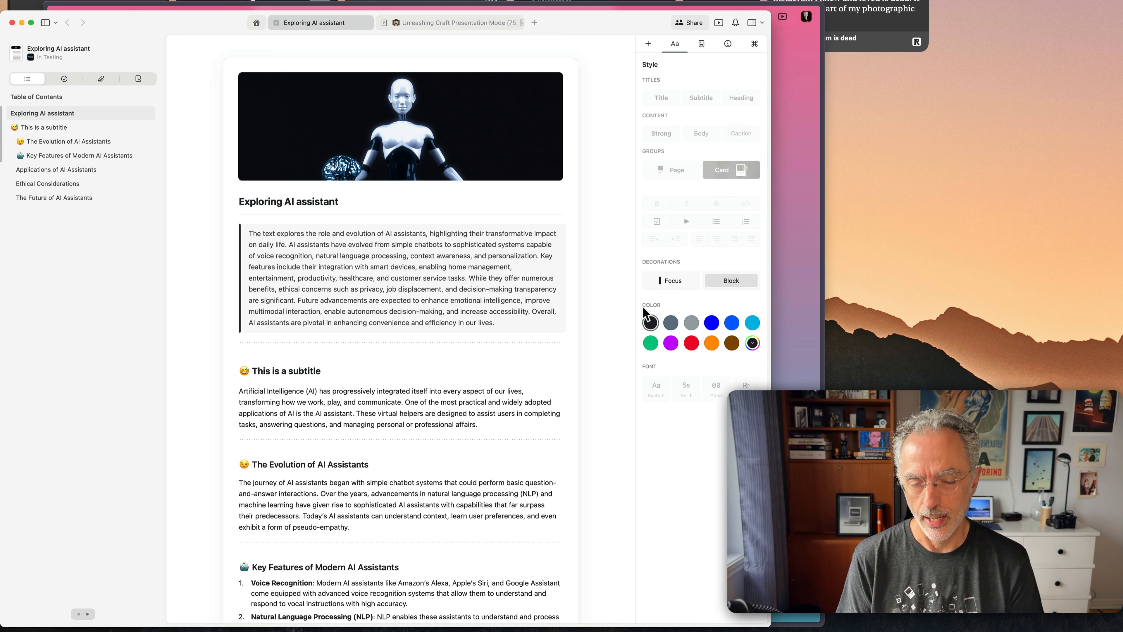
Start the presentation and advance through the slides to "Key Features of Modern AI Assistants"
click(718, 23)
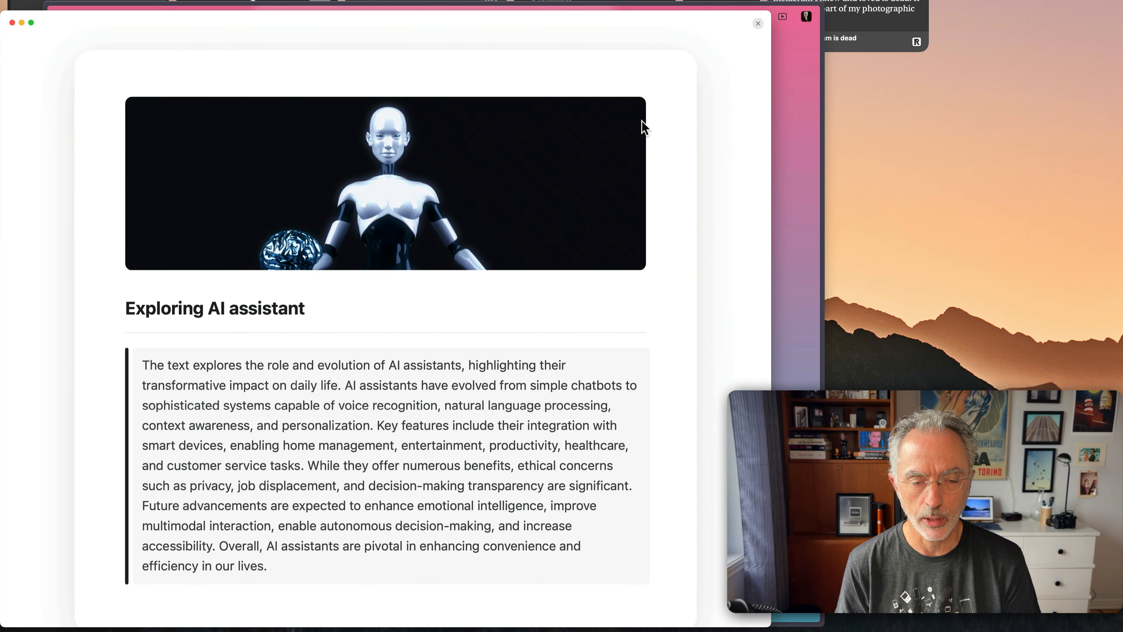
key(Right)
key(Right)
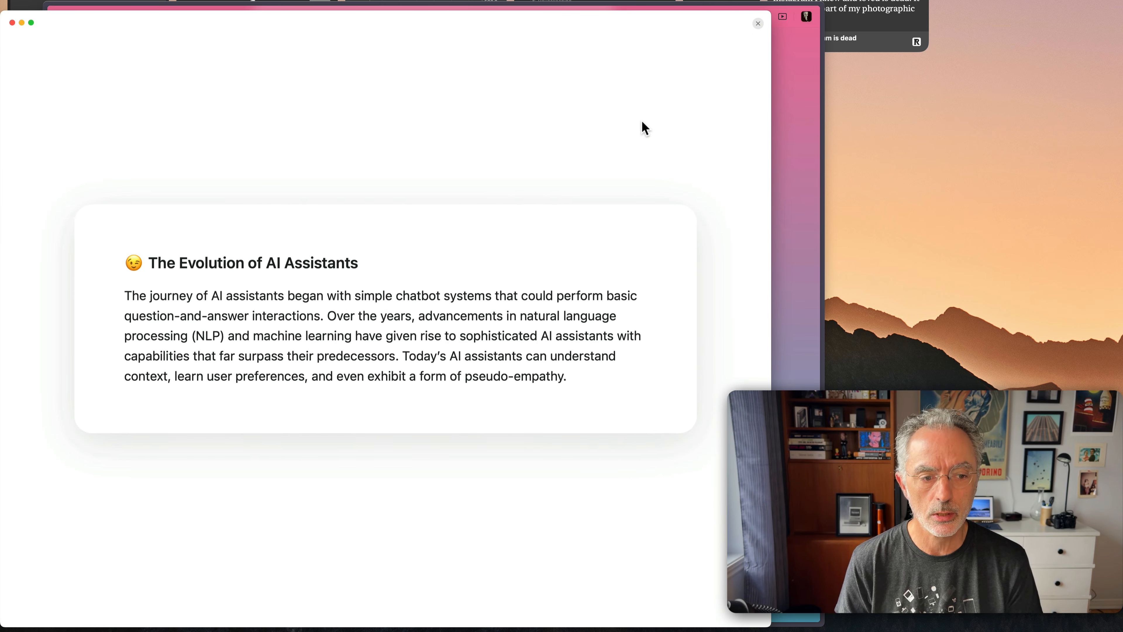
key(Right)
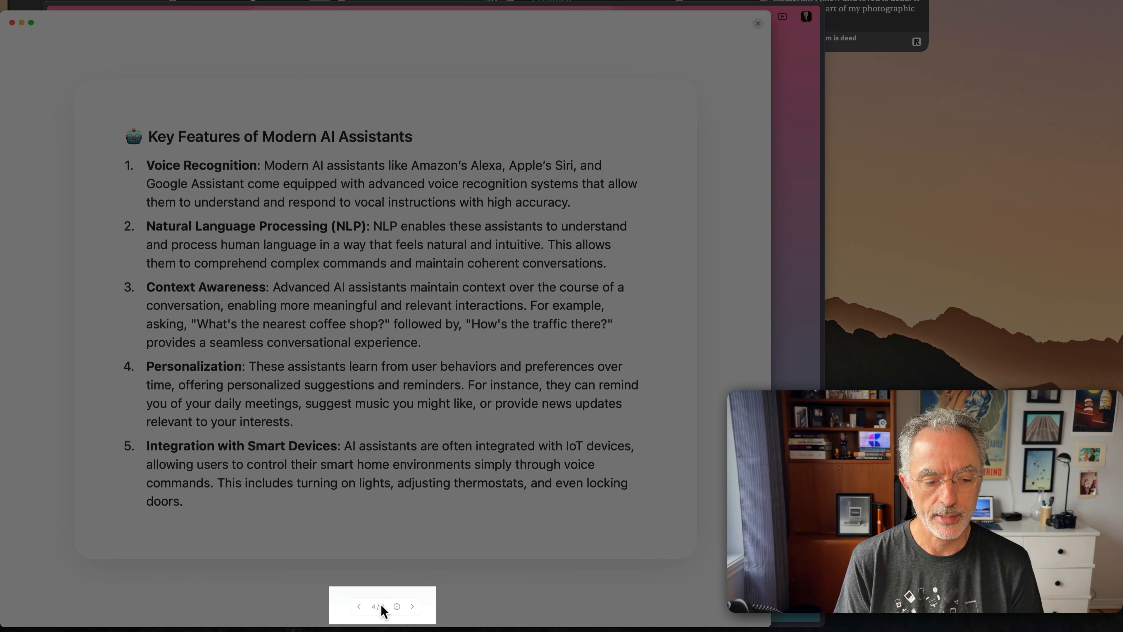
Page forward and back through the remaining slides with the slide navigation, ending on "The Future of AI Assistants", and return to editing
click(412, 607)
click(412, 607)
click(358, 607)
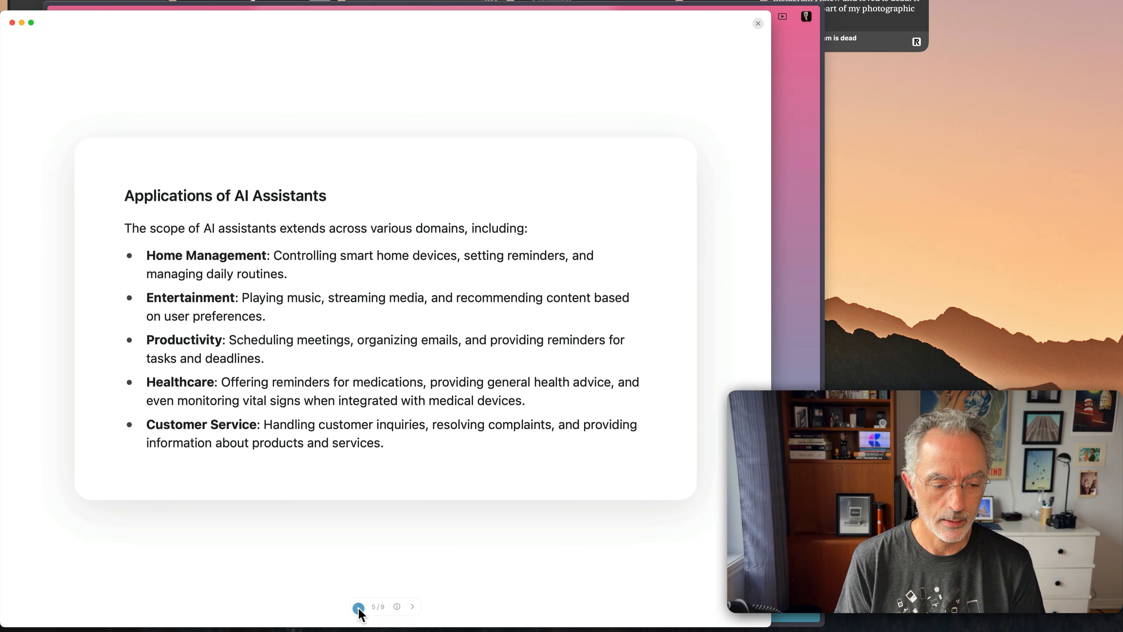
click(359, 607)
click(410, 607)
click(411, 607)
click(412, 607)
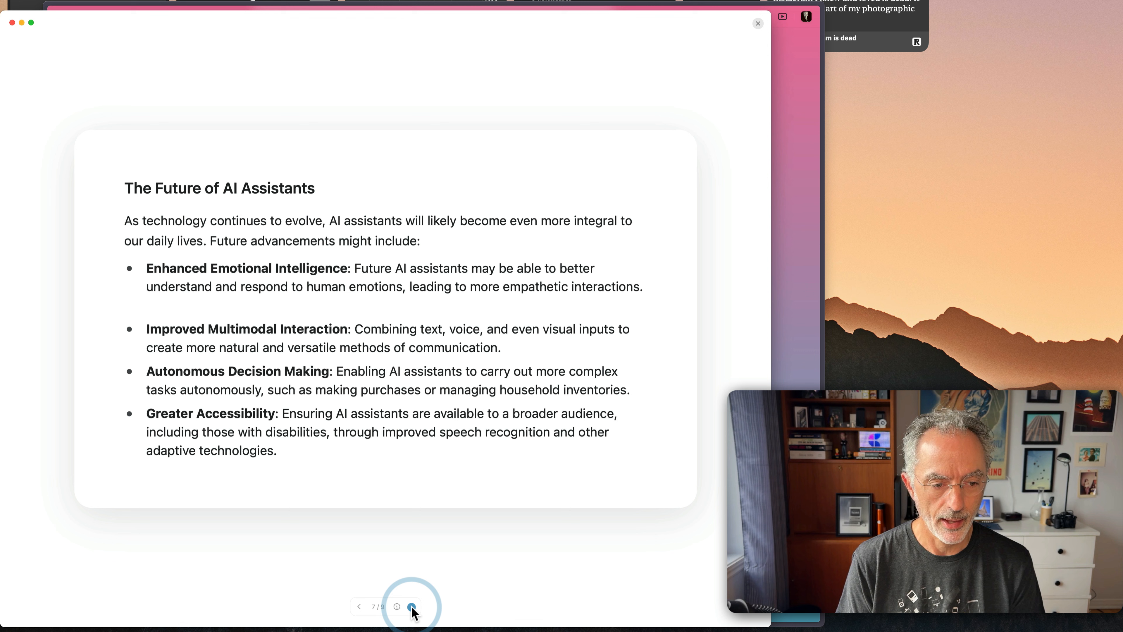
click(412, 607)
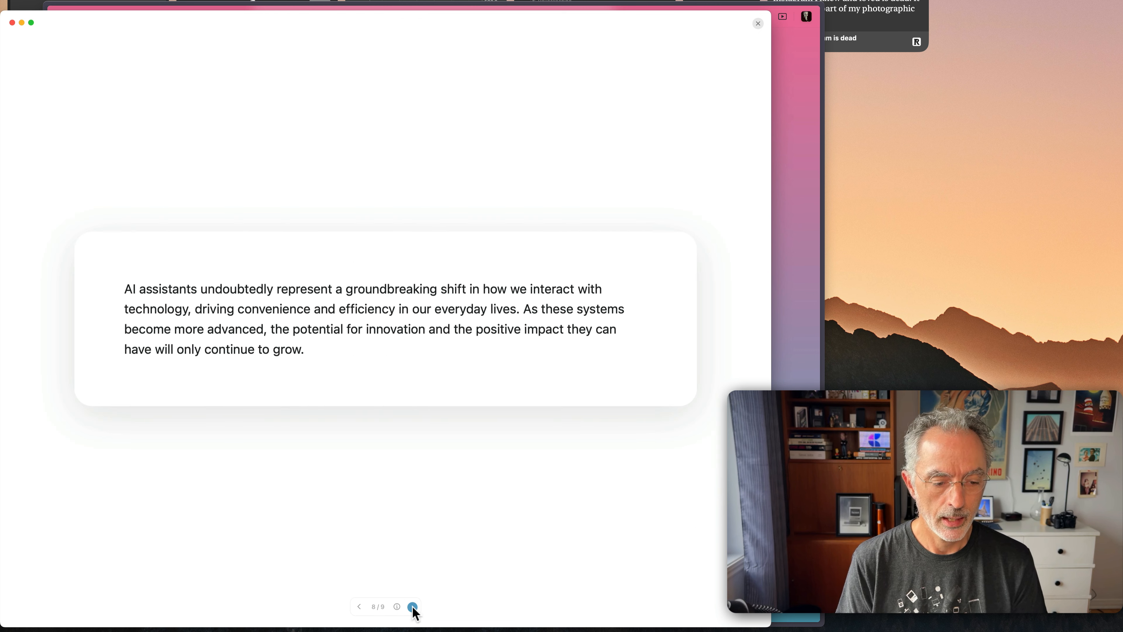
click(358, 607)
click(358, 607)
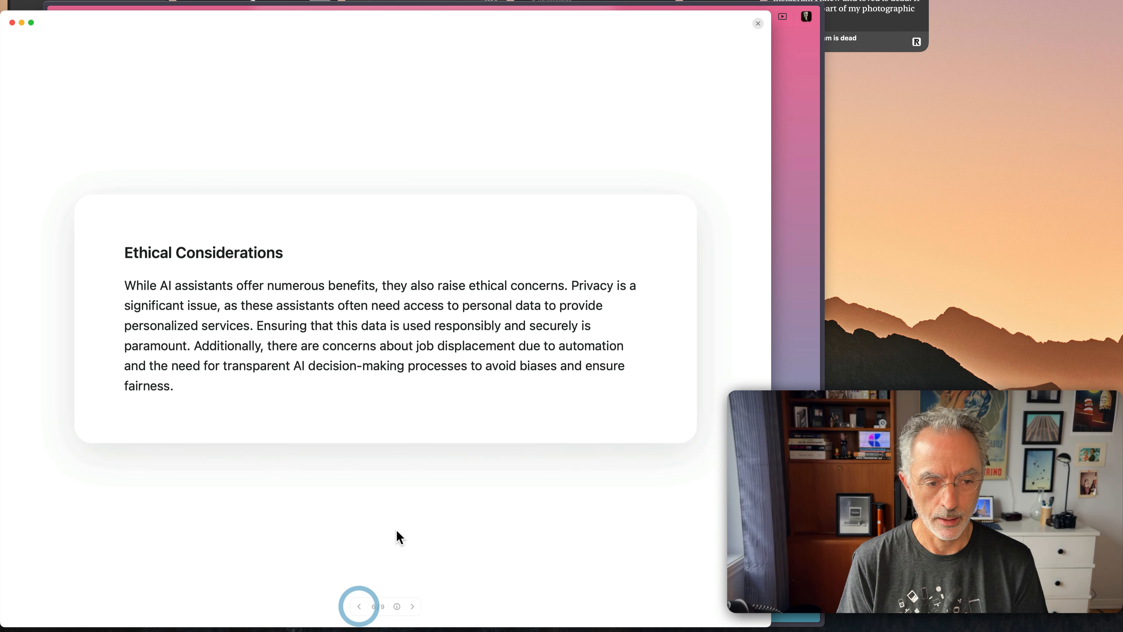
click(412, 607)
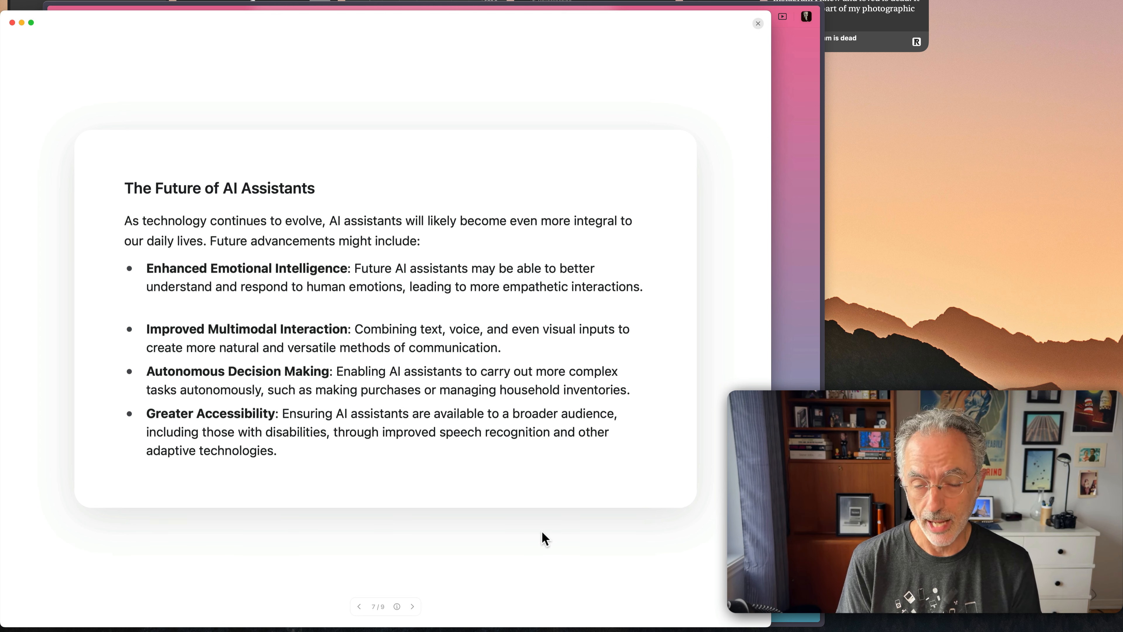
key(Escape)
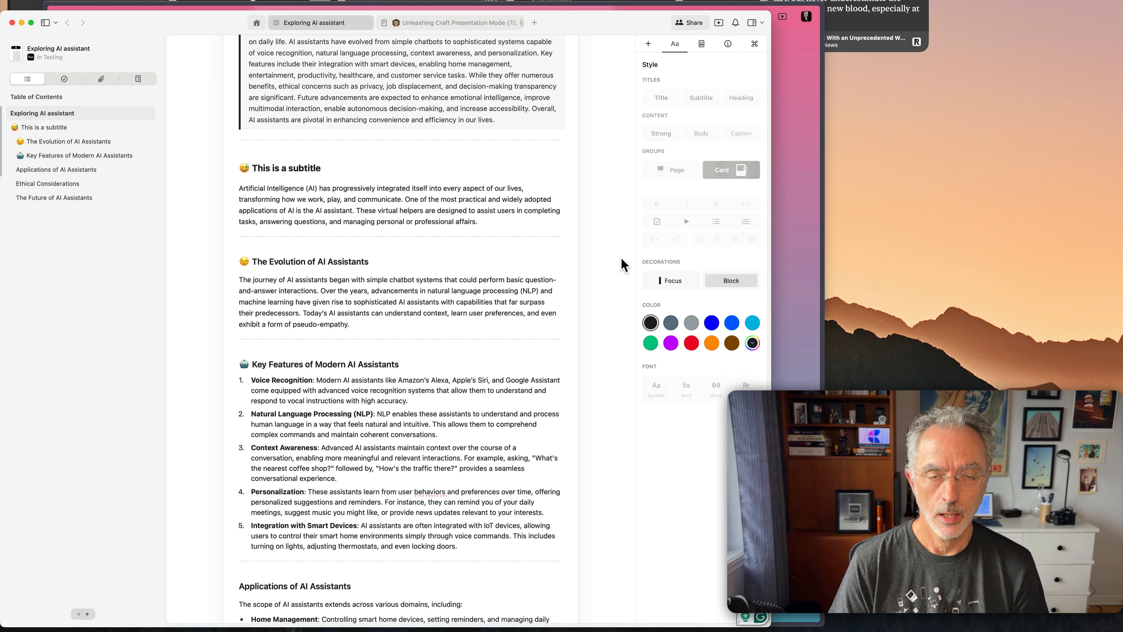
Paste the copied link to the "Unleashing Craft Presentation Mode" page on a new line below the paragraph of "The Evolution of AI Assistants"
click(349, 296)
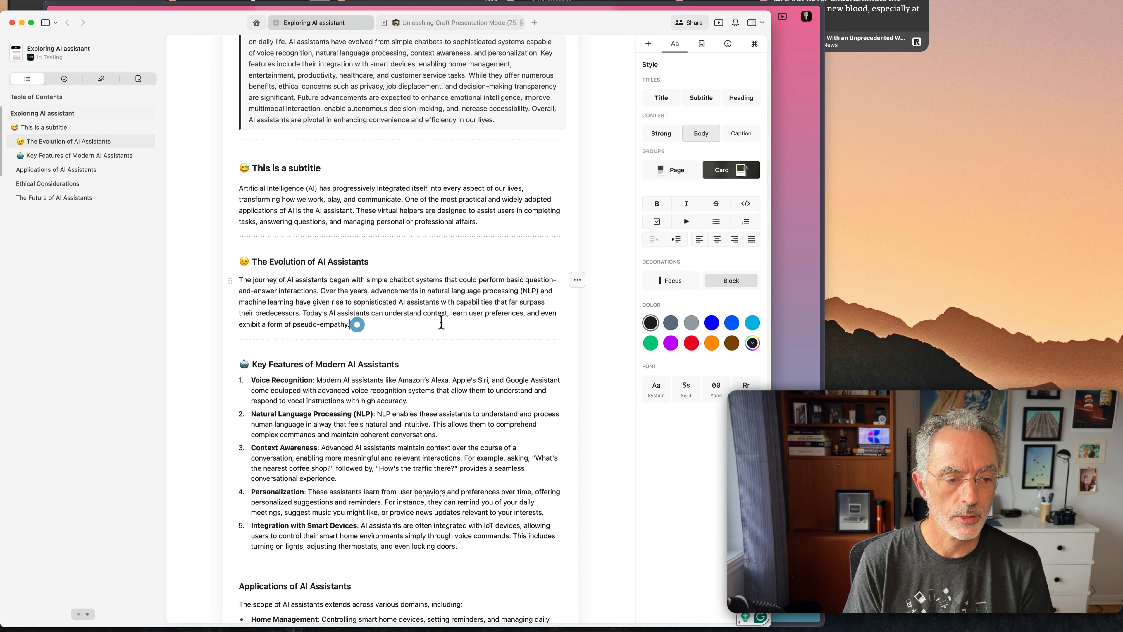
click(357, 335)
key(Return)
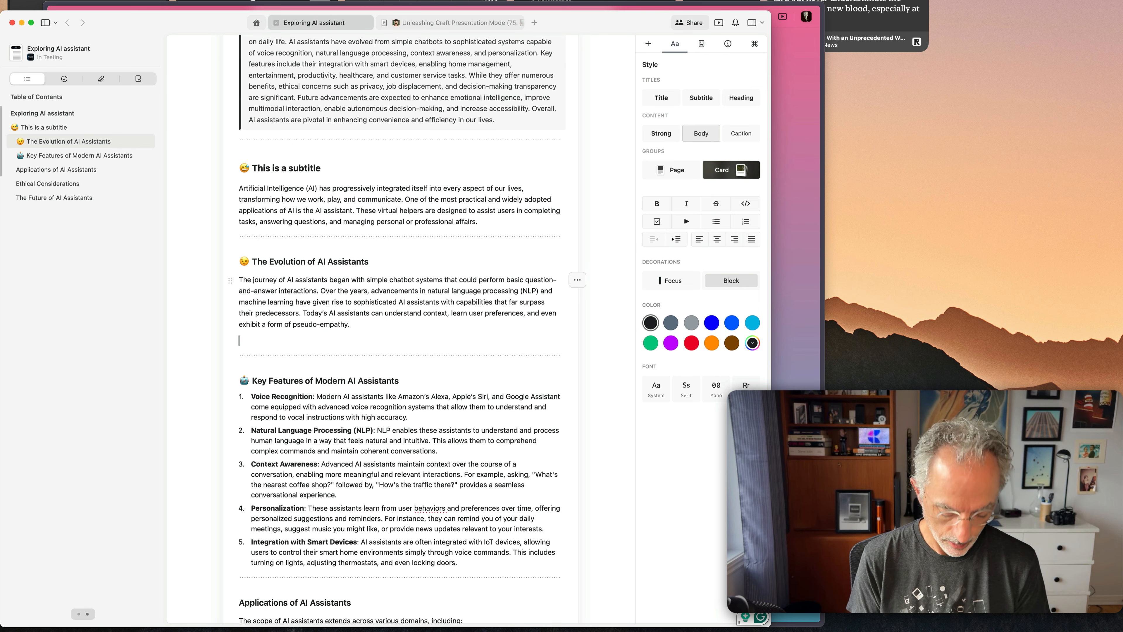
key(super+v)
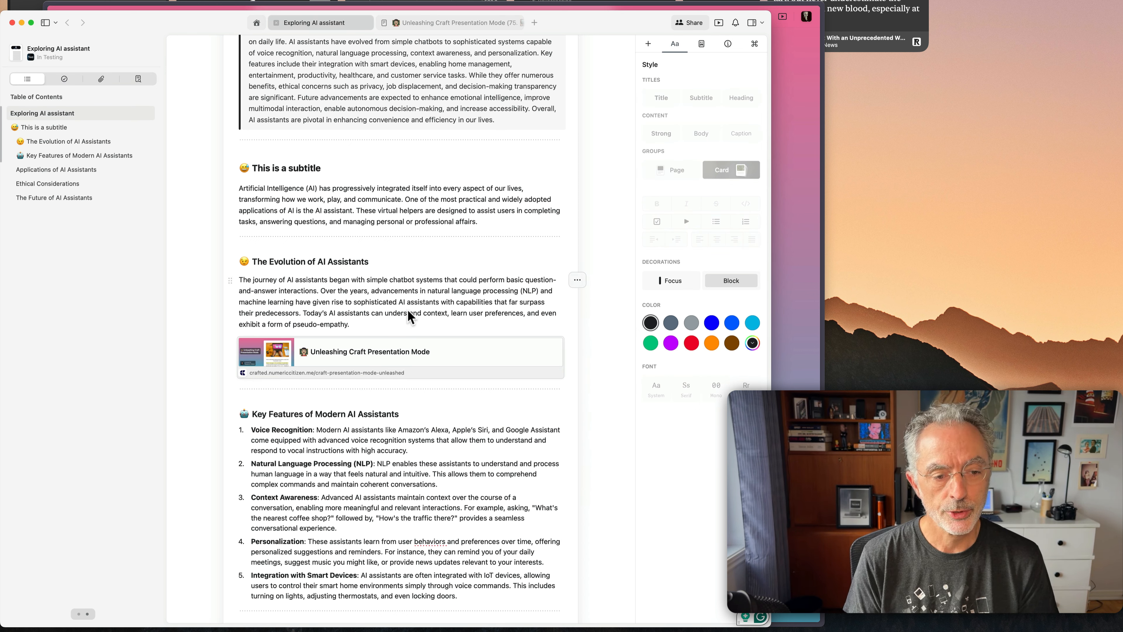
Present the slides, go to "The Evolution of AI Assistants", try opening its link card, and return to editing
click(404, 310)
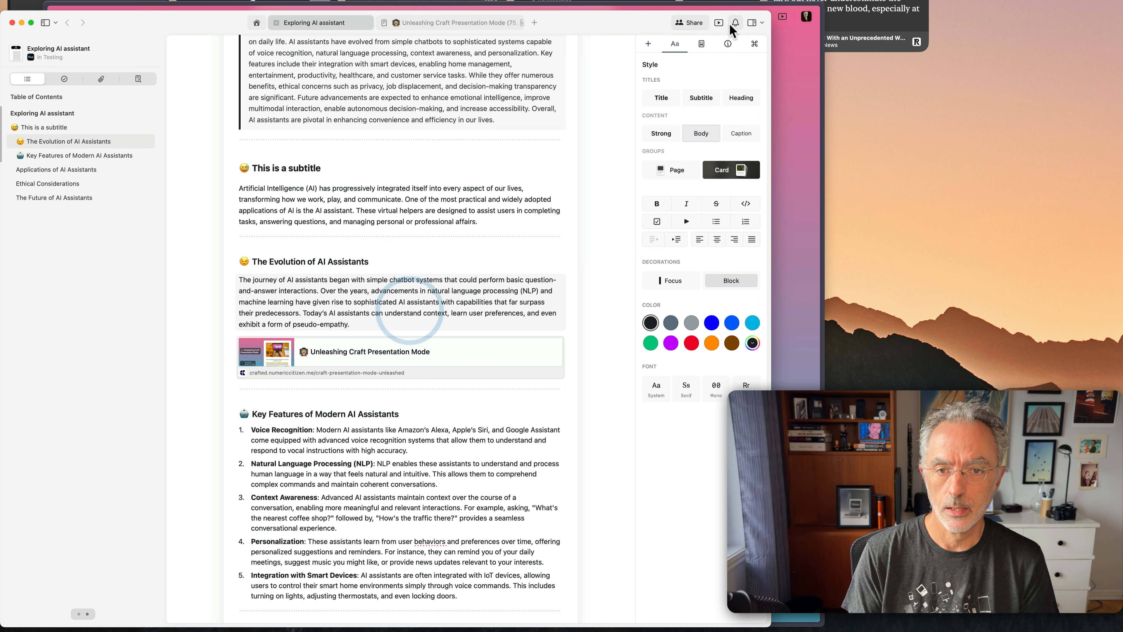
click(718, 23)
key(Right)
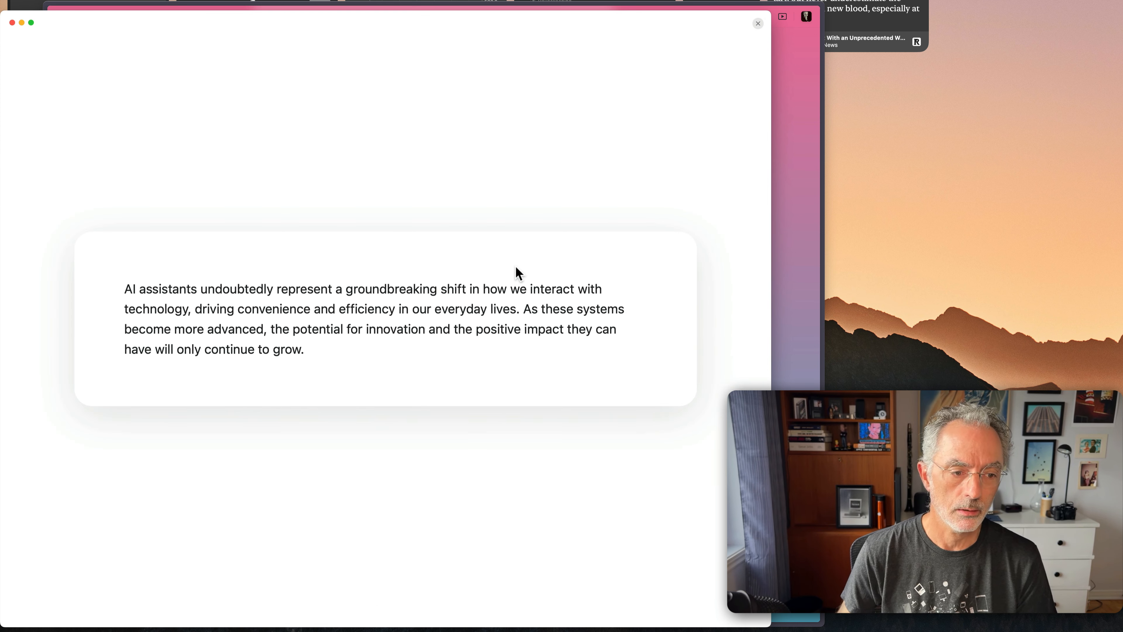
key(Left)
key(Left)
key(Left)
key(Left)
key(Left)
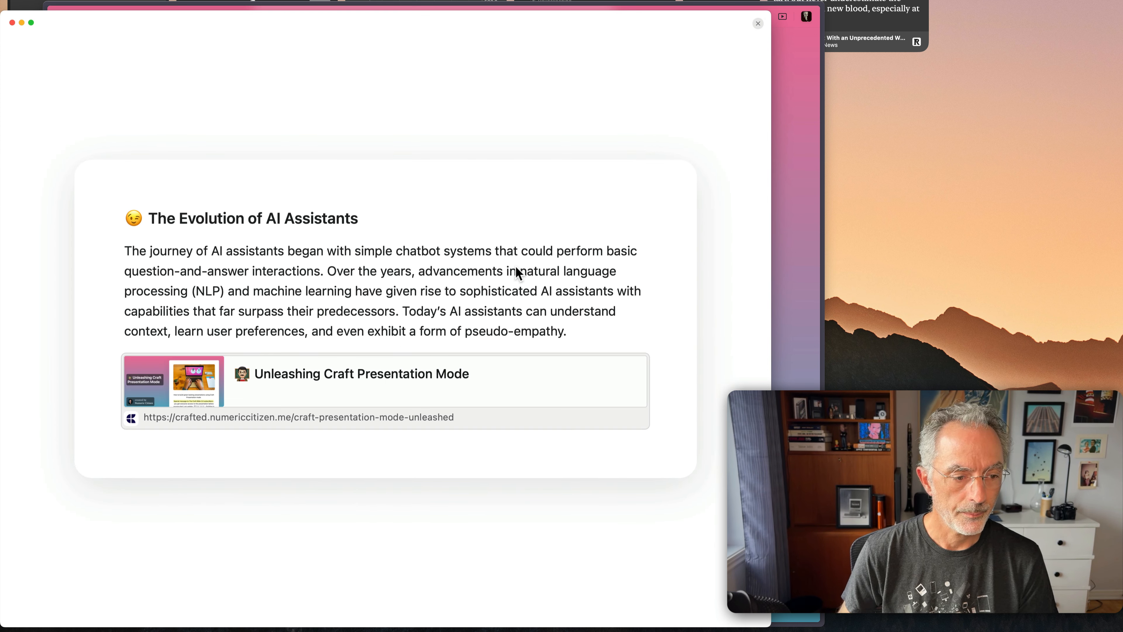
click(334, 381)
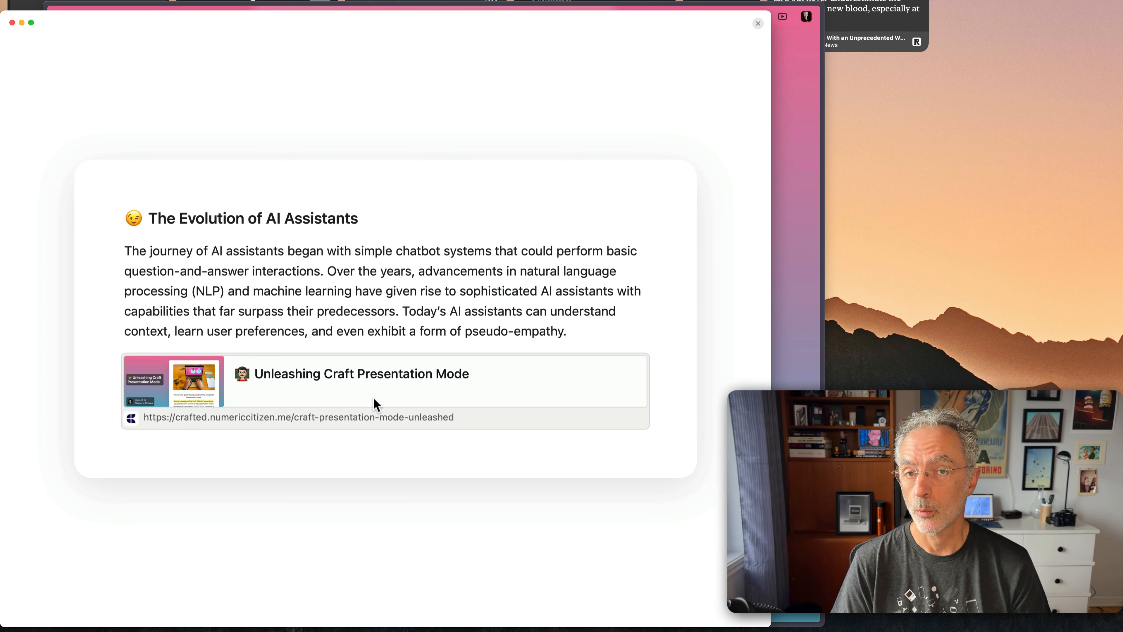
click(380, 392)
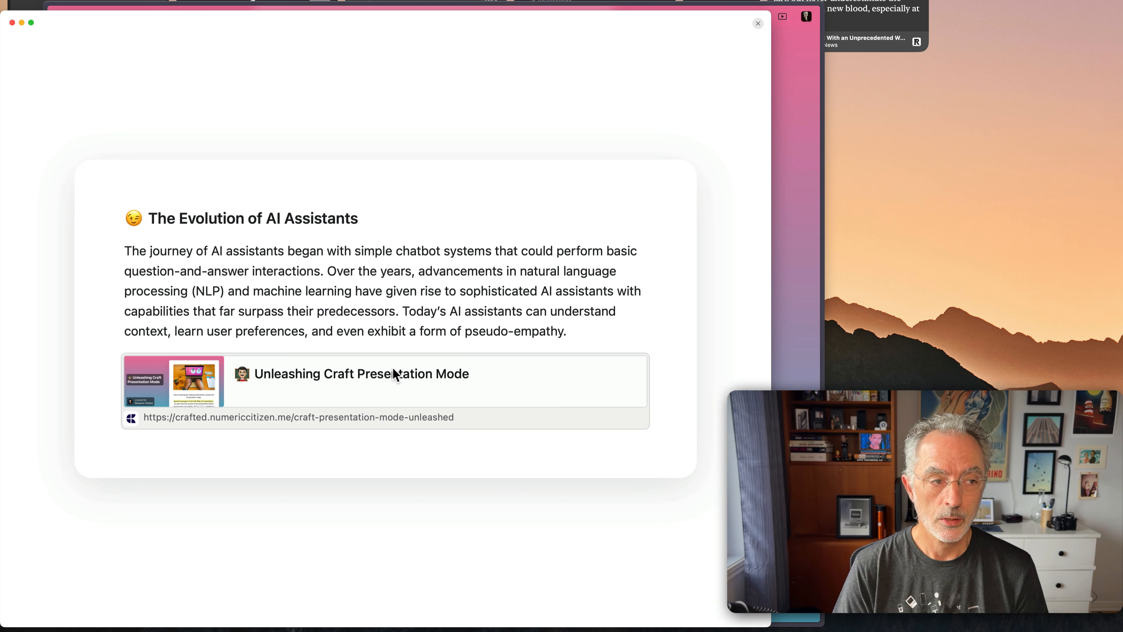
key(Escape)
Insert a whiteboard on a new line below the paragraph of "This is a subtitle"
scroll(393, 416, down, 2)
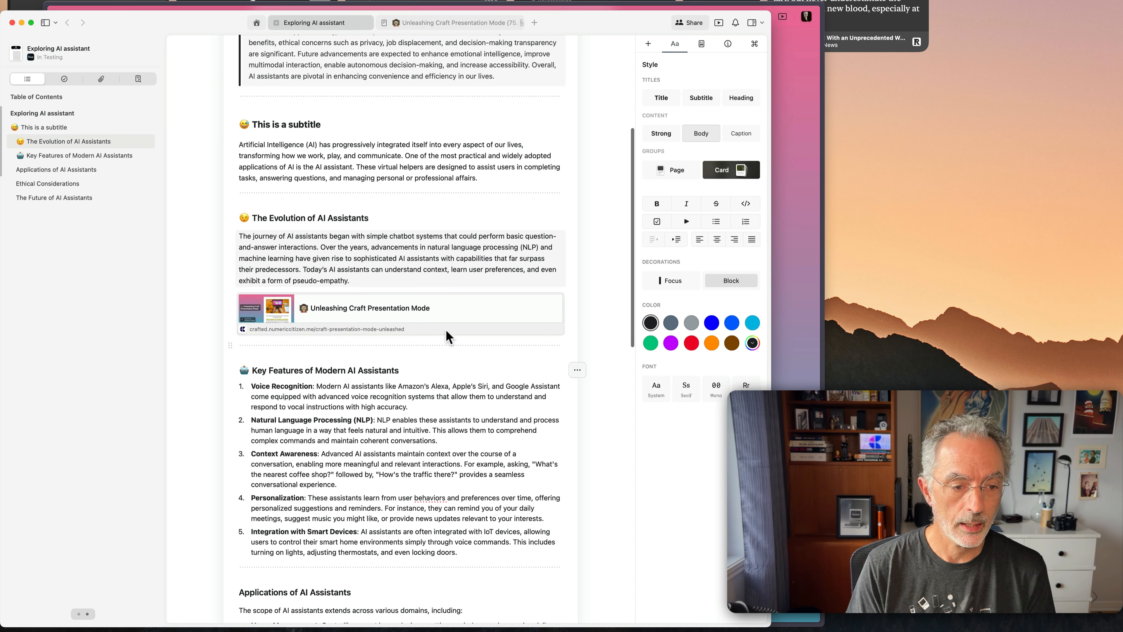
click(476, 174)
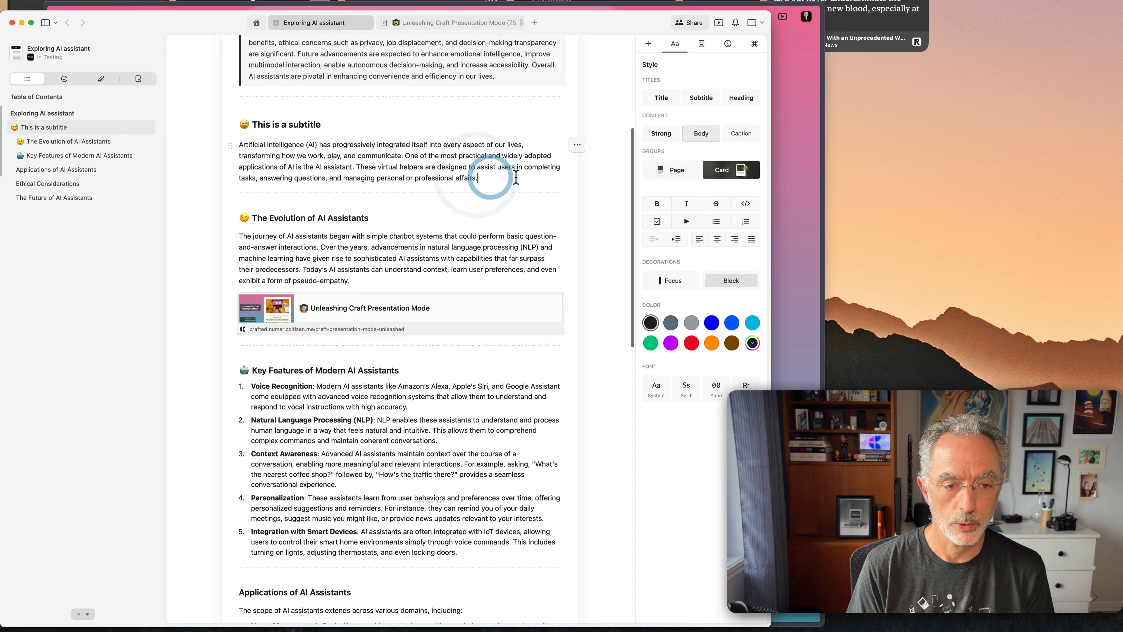
key(Return)
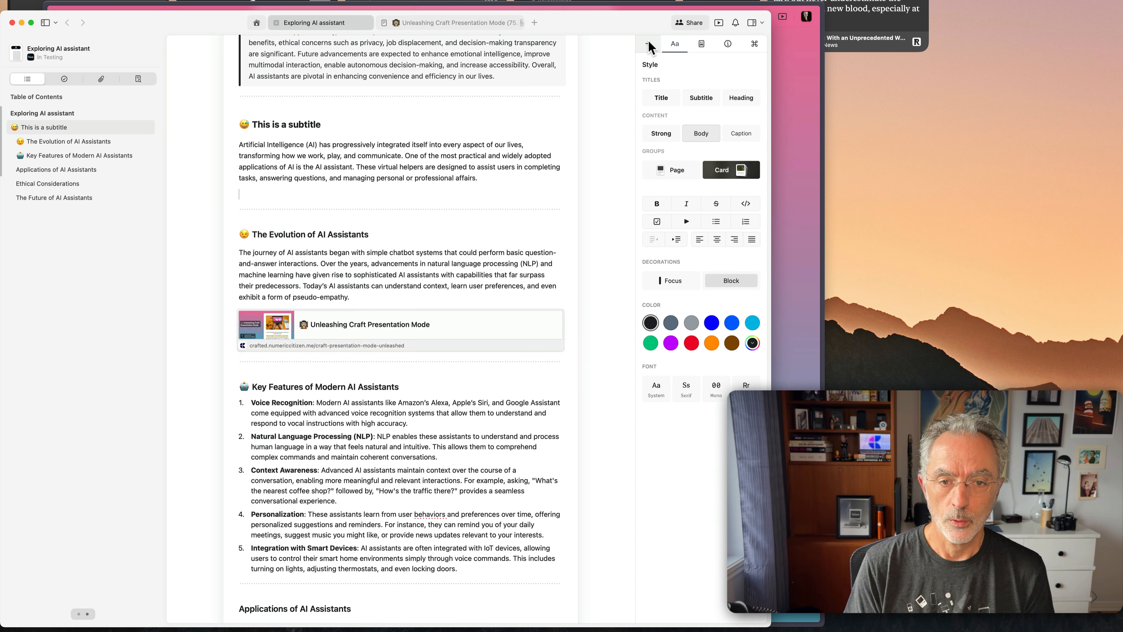
click(648, 44)
drag(690, 267, 350, 191)
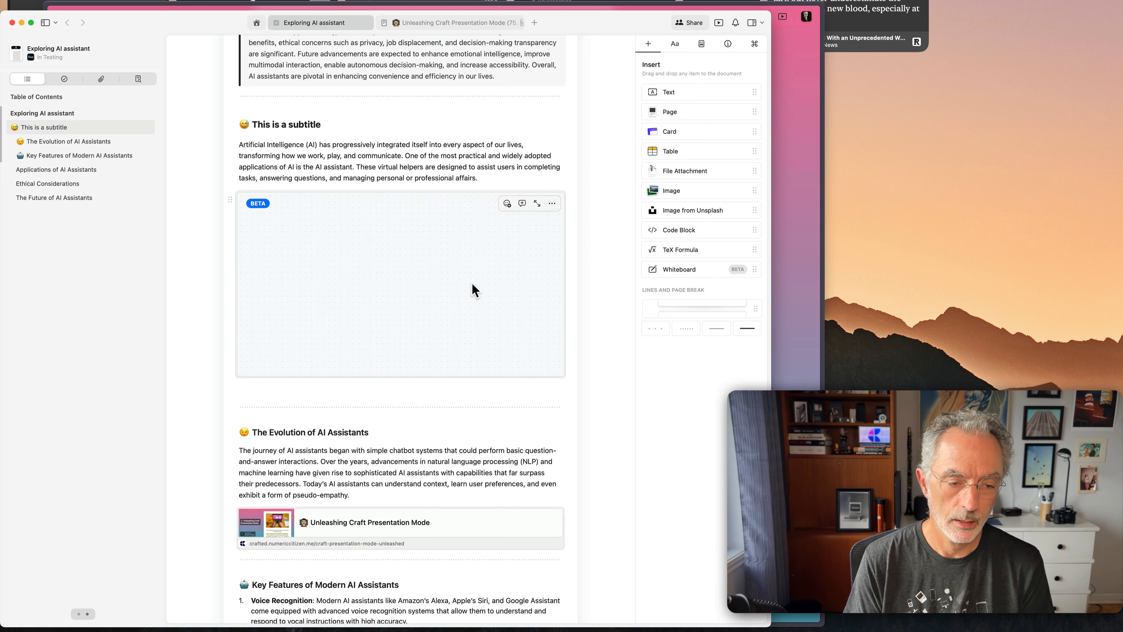
Open the whiteboard, draw a square on the canvas and change its shape to a circle
click(425, 268)
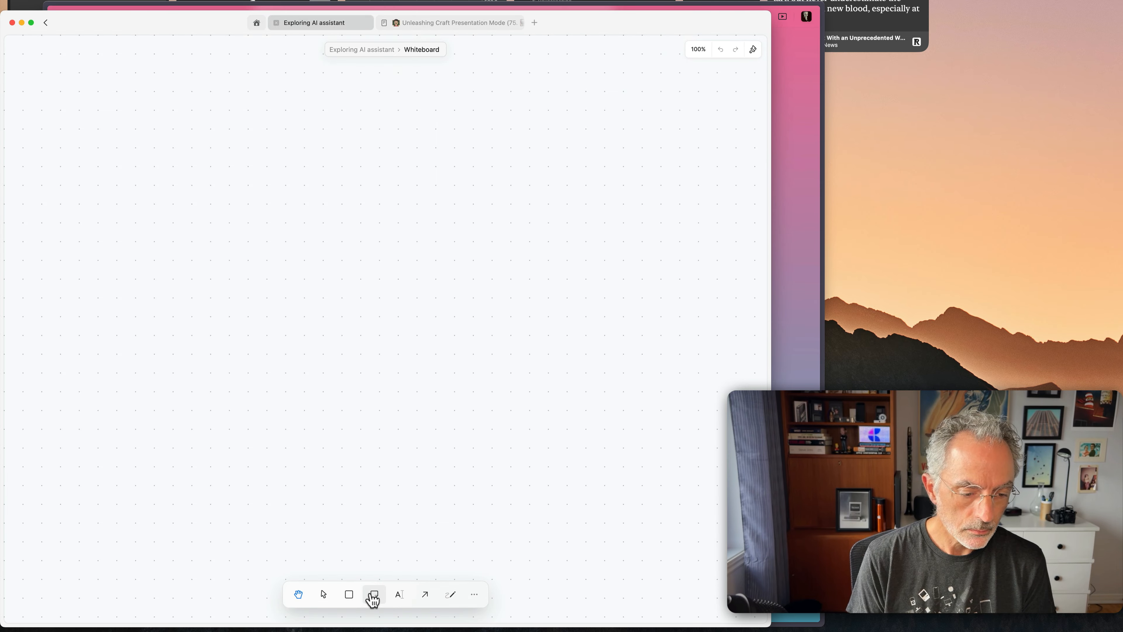
click(350, 594)
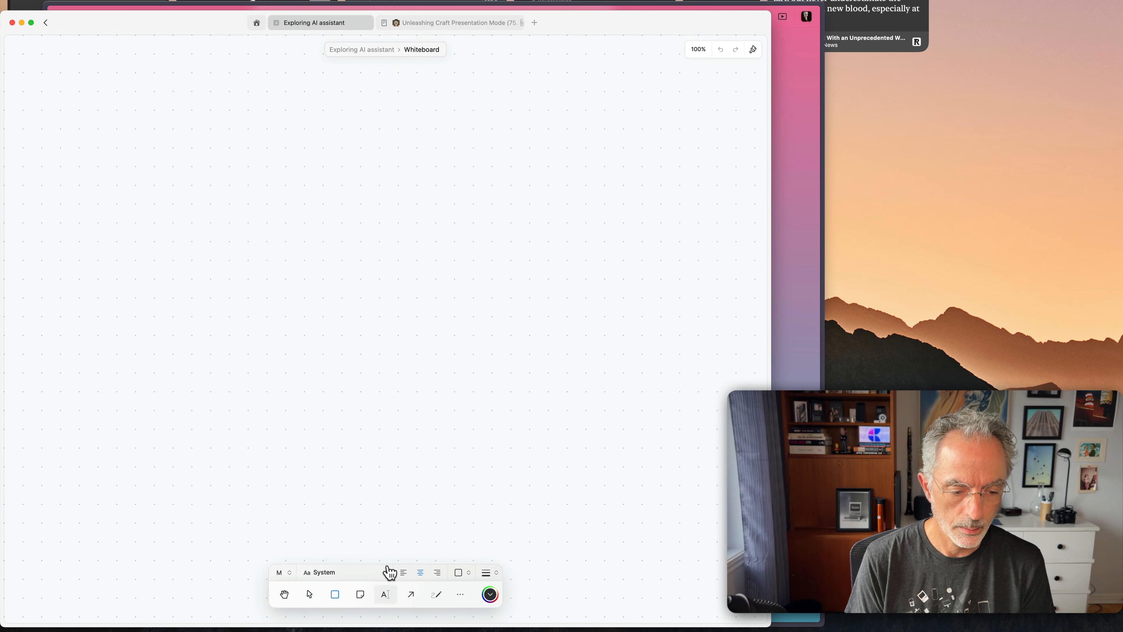
click(459, 573)
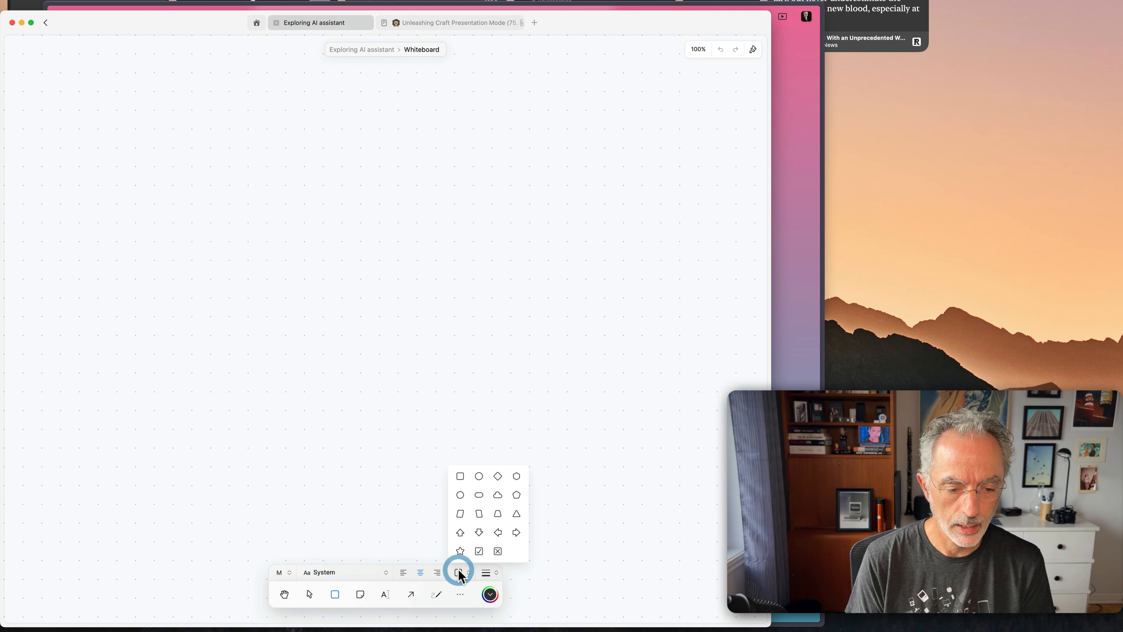
click(459, 476)
drag(170, 207, 262, 302)
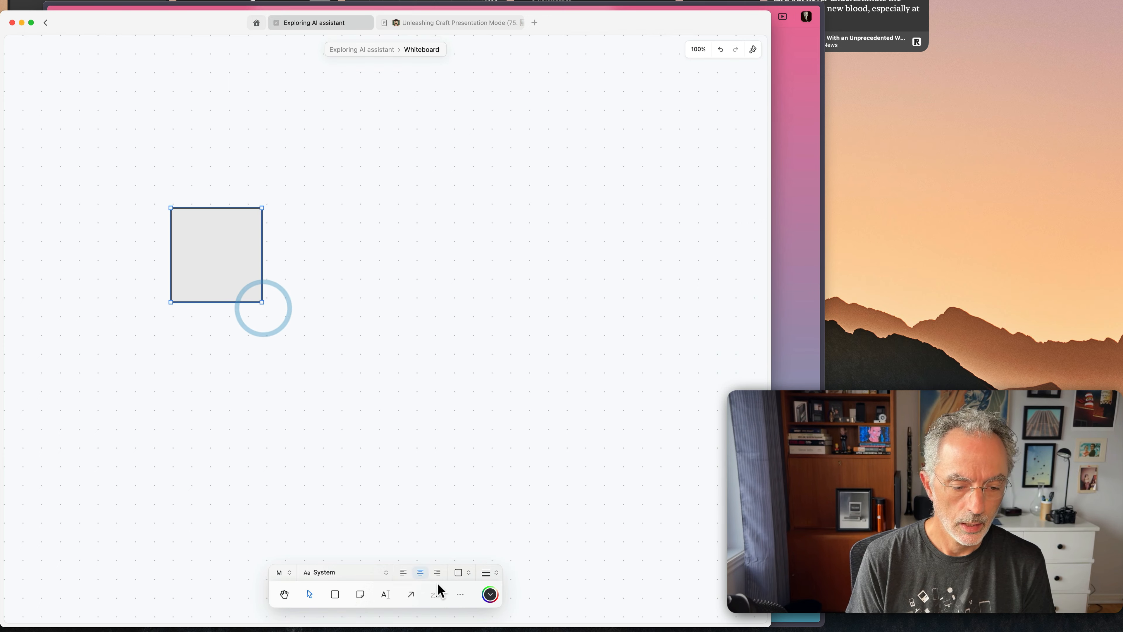
click(458, 572)
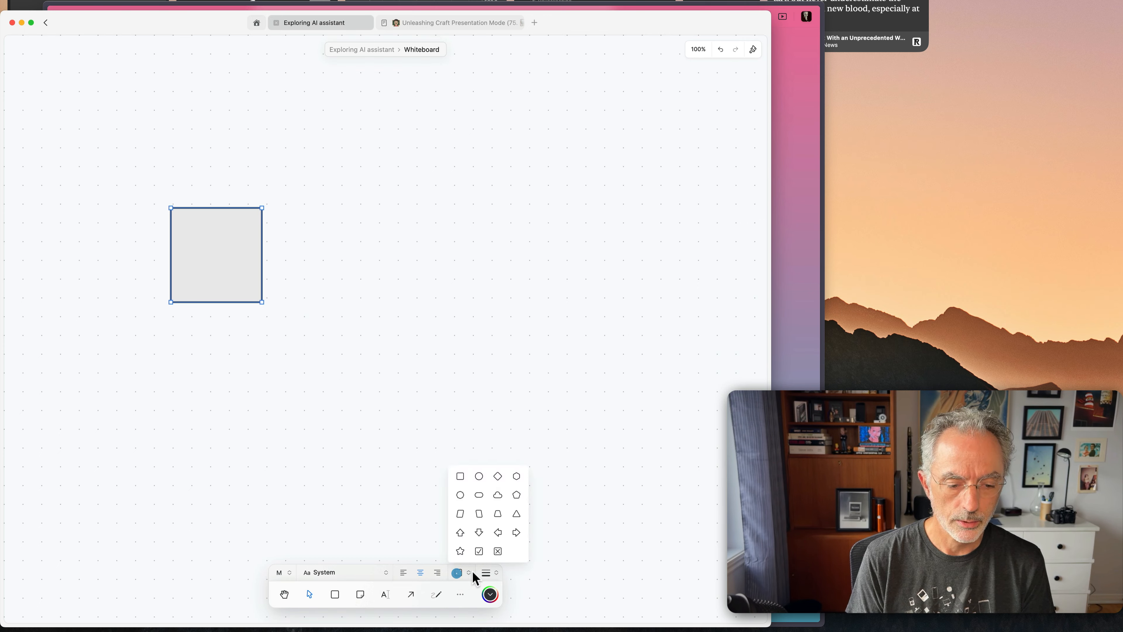
click(479, 476)
click(416, 480)
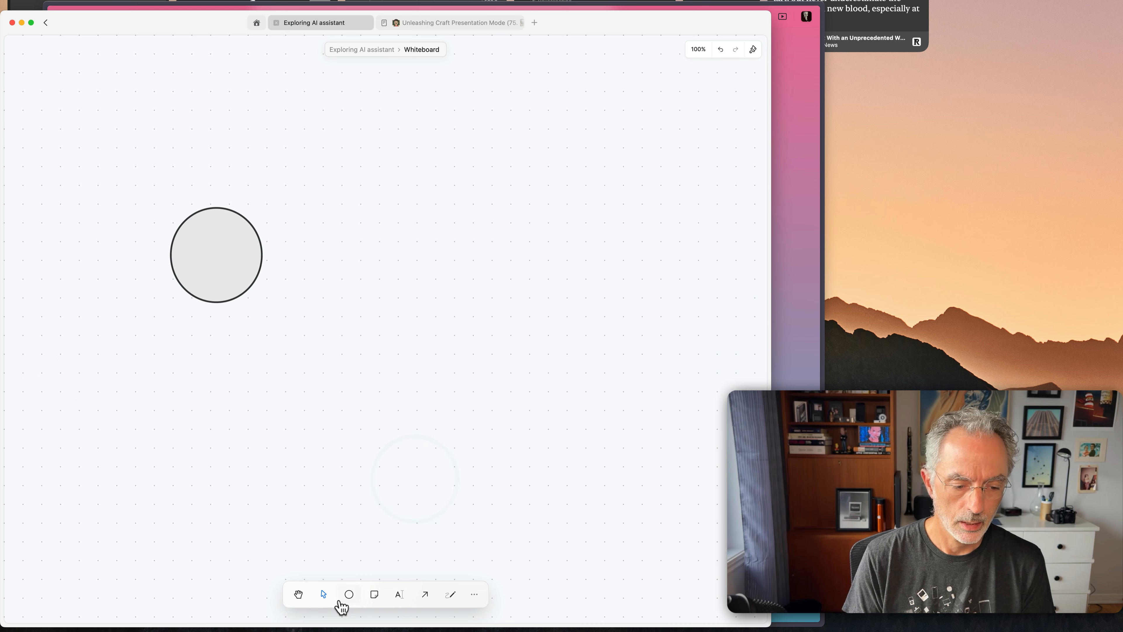
Draw a rectangle to the right of the circle, about the same size
click(349, 594)
click(459, 573)
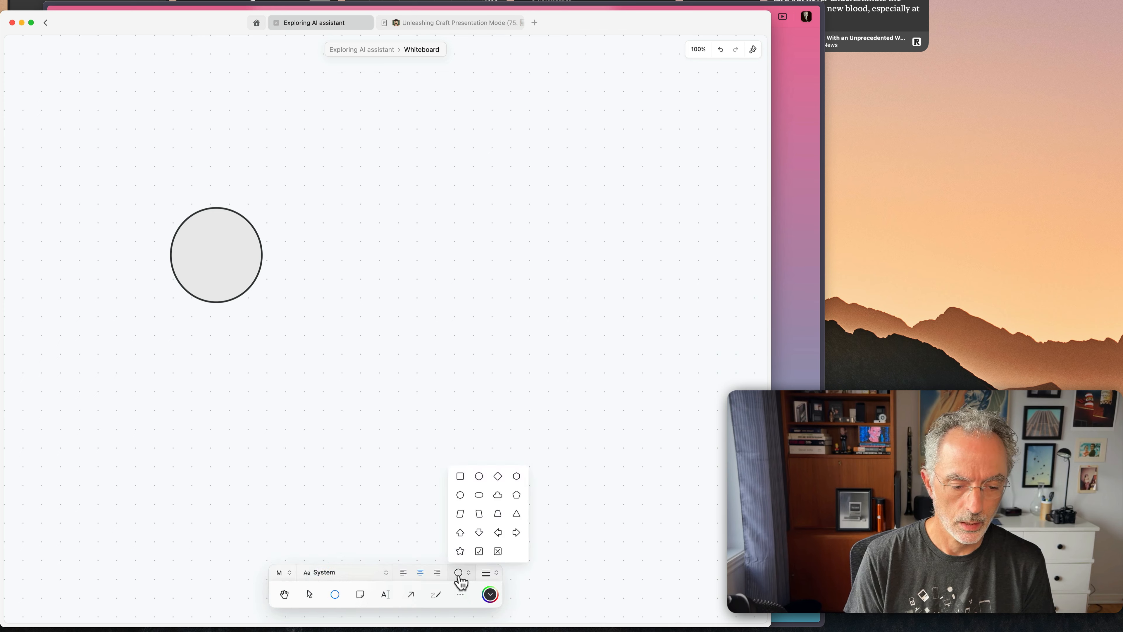
click(460, 476)
mouse_move(374, 208)
mouse_down()
mouse_move(465, 289)
mouse_move(479, 308)
mouse_move(465, 312)
mouse_up()
click(446, 529)
Connect the circle to the rectangle with an arrow and shift the rectangle slightly up and to the right
click(424, 594)
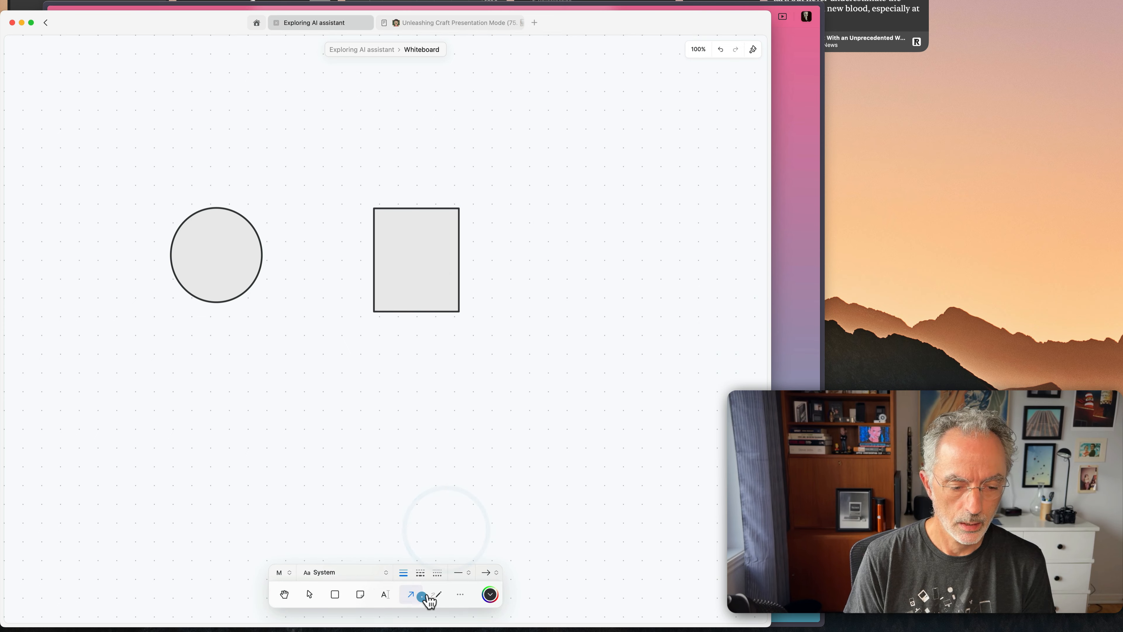
drag(236, 251, 251, 261)
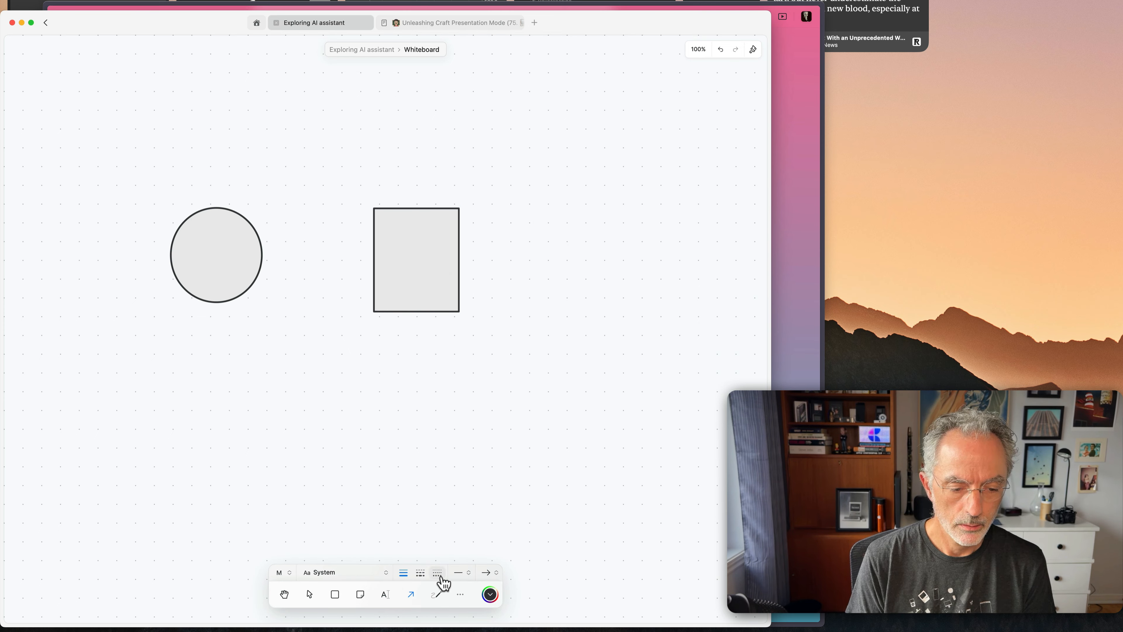
drag(228, 257, 444, 276)
click(443, 281)
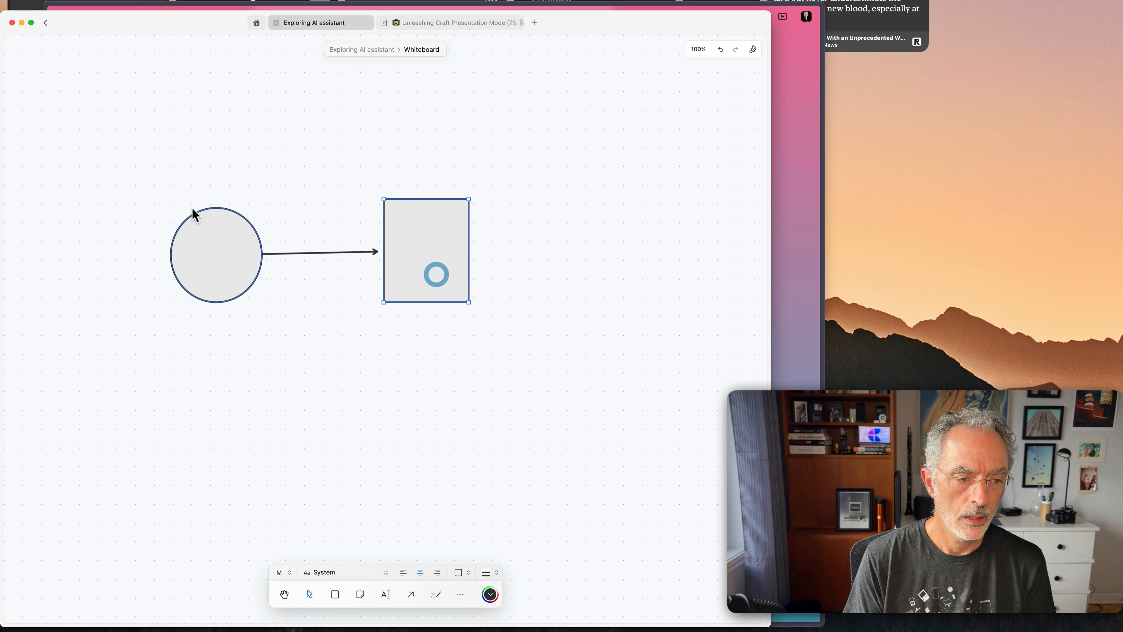
Select the circle, arrow and rectangle together, move them up and to the right, and return to the document
drag(138, 169, 491, 345)
drag(451, 293, 504, 175)
click(467, 254)
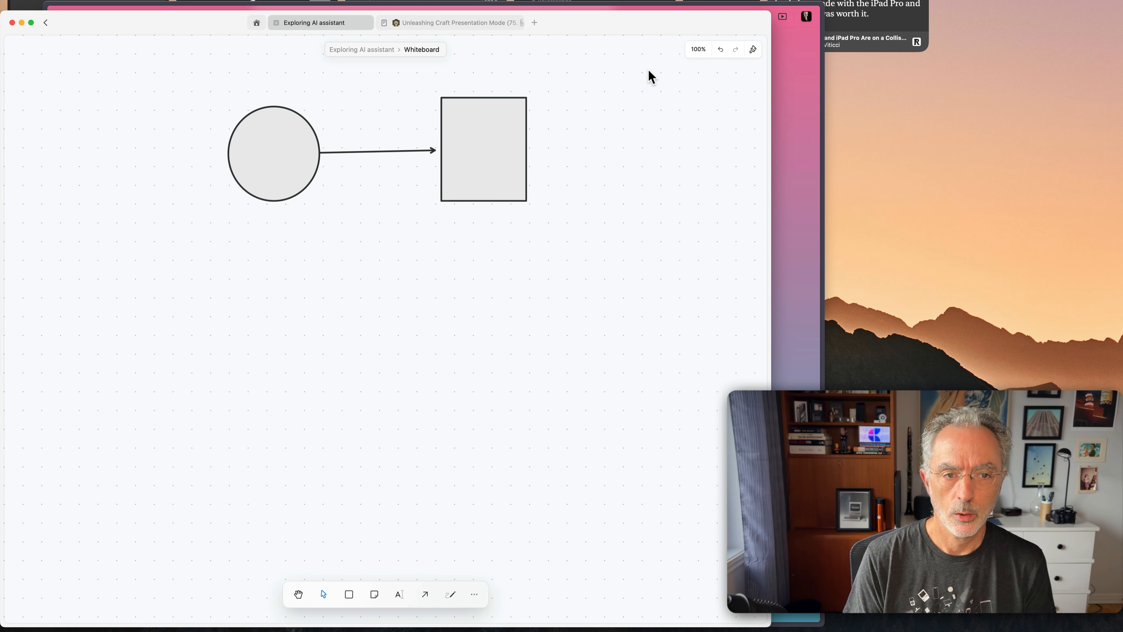
click(362, 50)
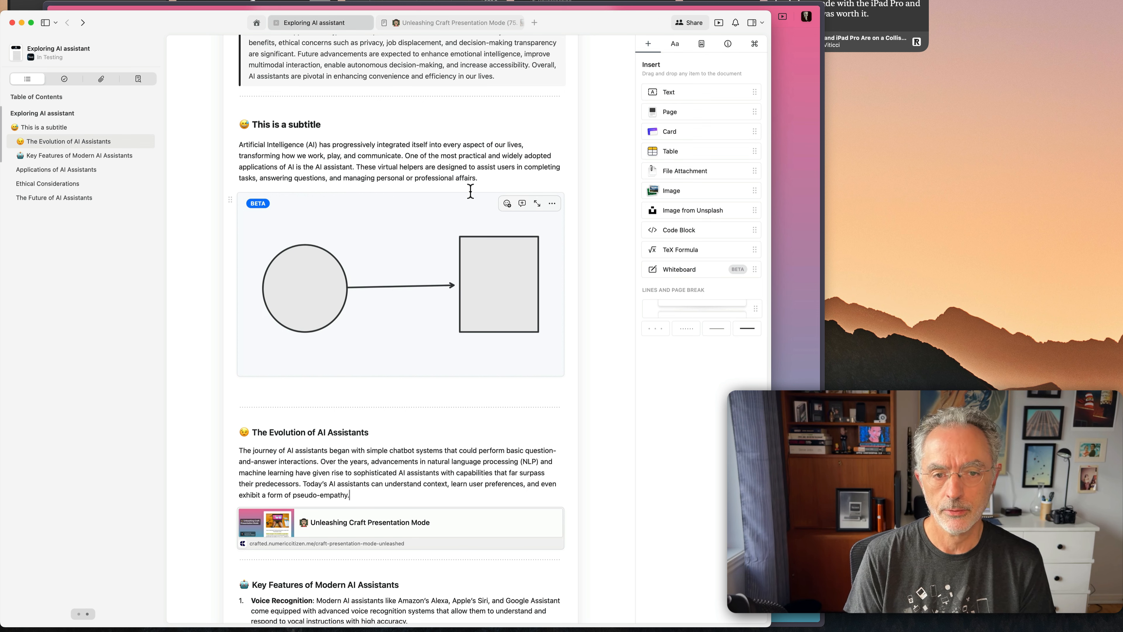
Start the presentation and go back to the "This is a subtitle" slide to view the whiteboard drawing
click(719, 25)
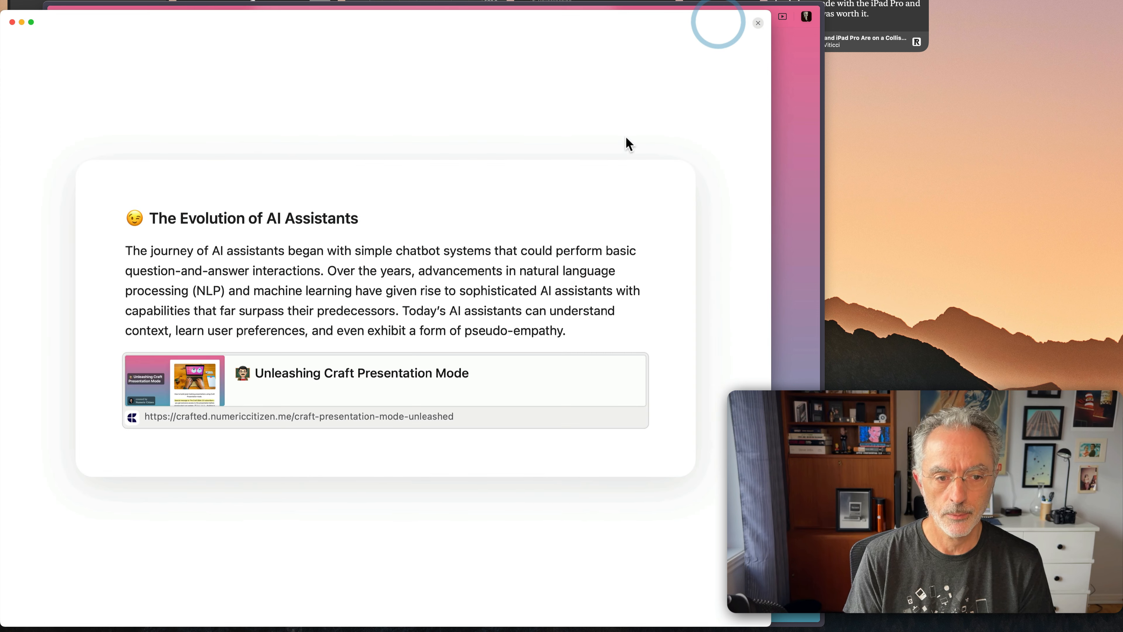
key(Up)
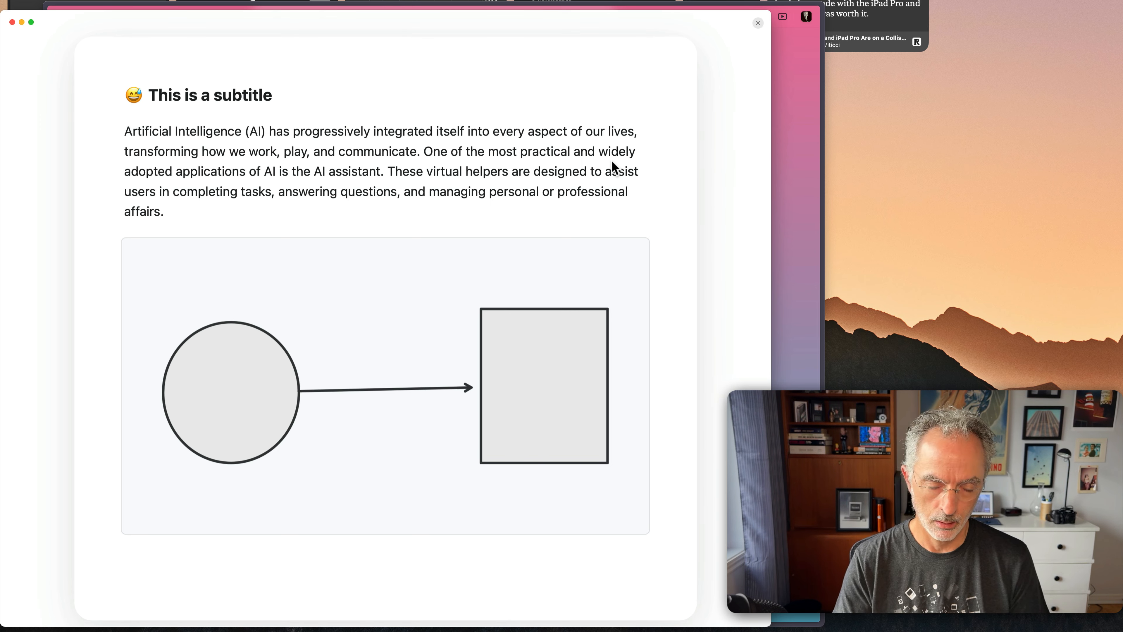
Look over the full "This is a subtitle" slide with its whiteboard drawing and leave the presentation
scroll(523, 228, down, 2)
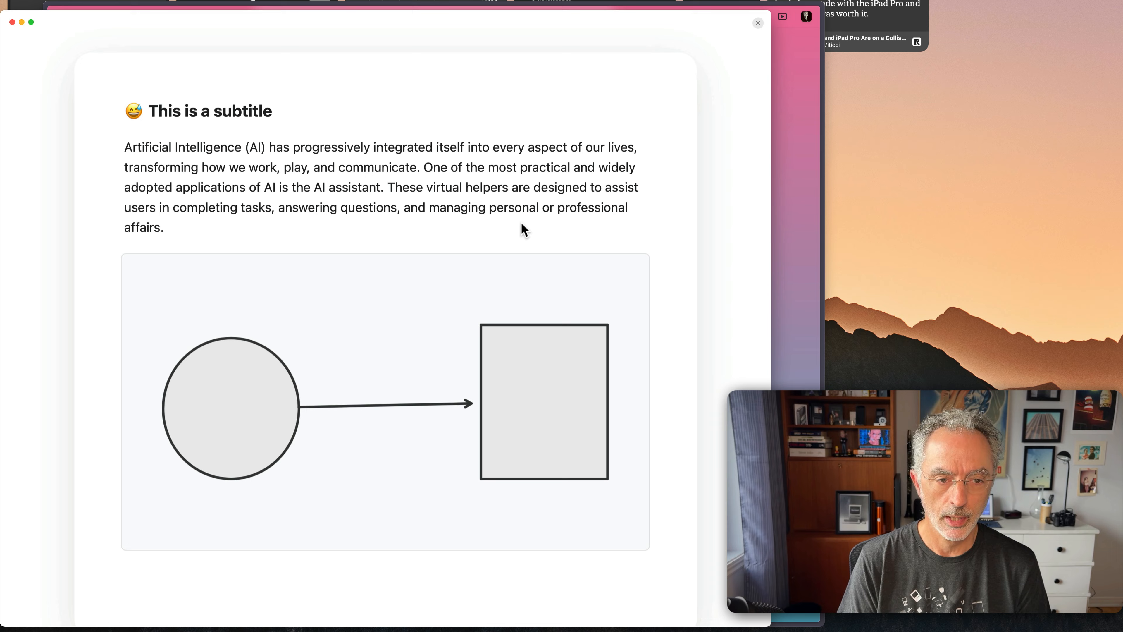
scroll(521, 222, up, 2)
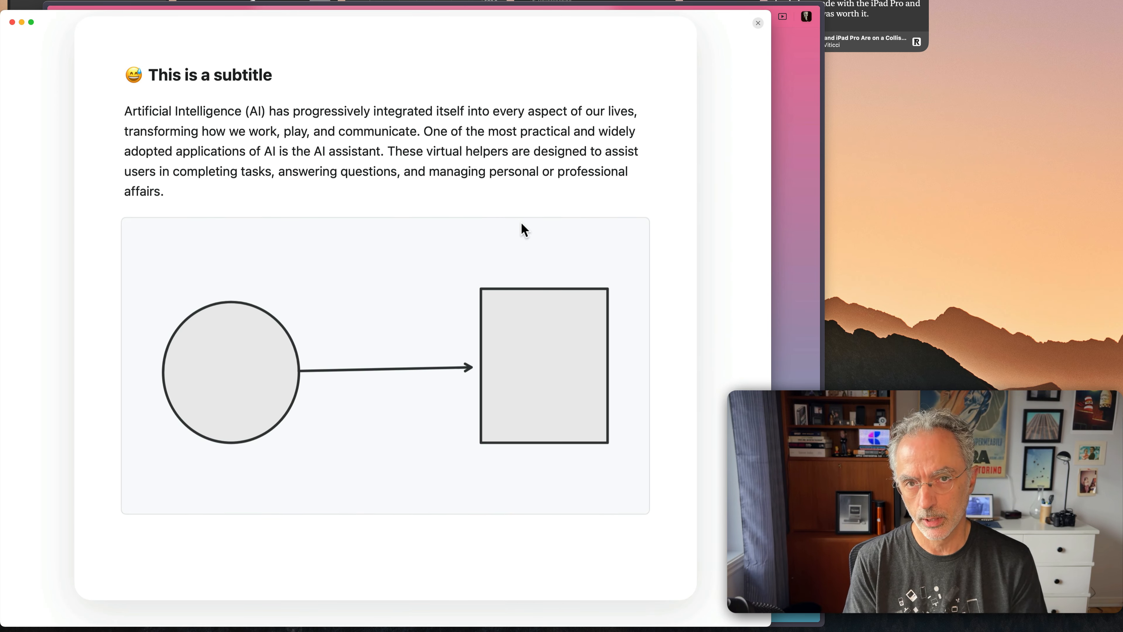
key(Escape)
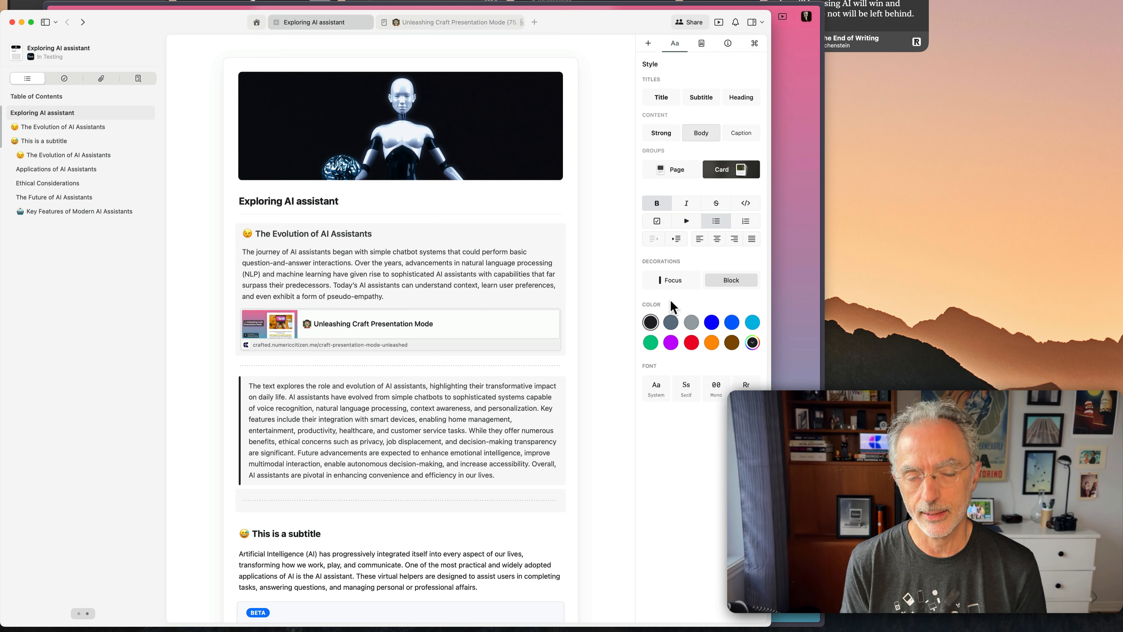
Select the divider above the summary, present the document to view the summary slide, and return to editing
scroll(336, 370, down, 5)
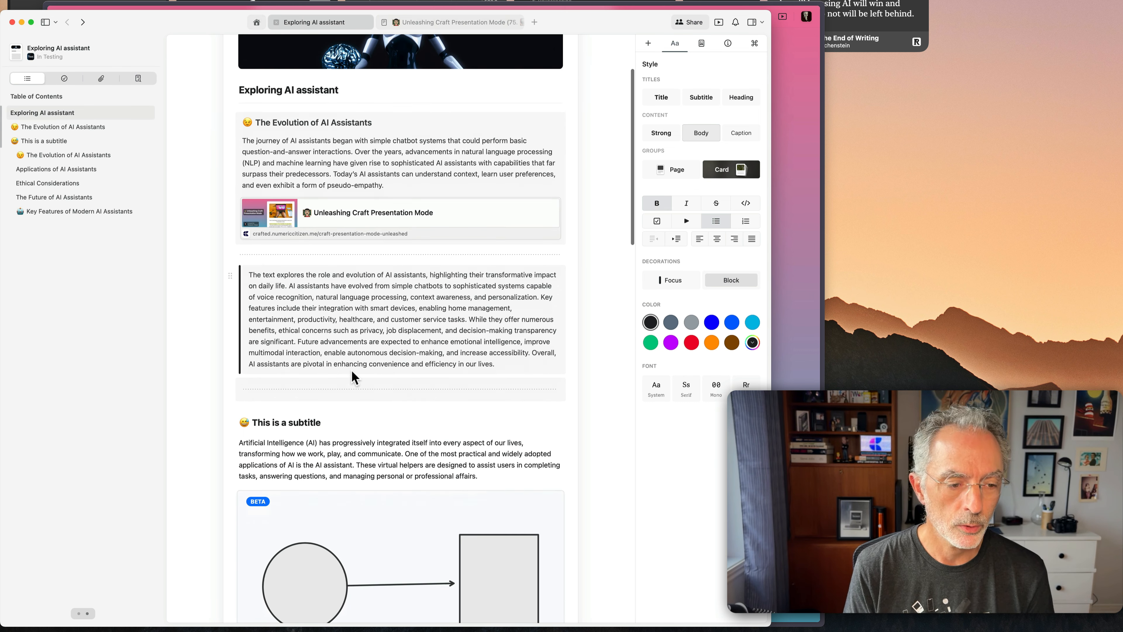
click(353, 255)
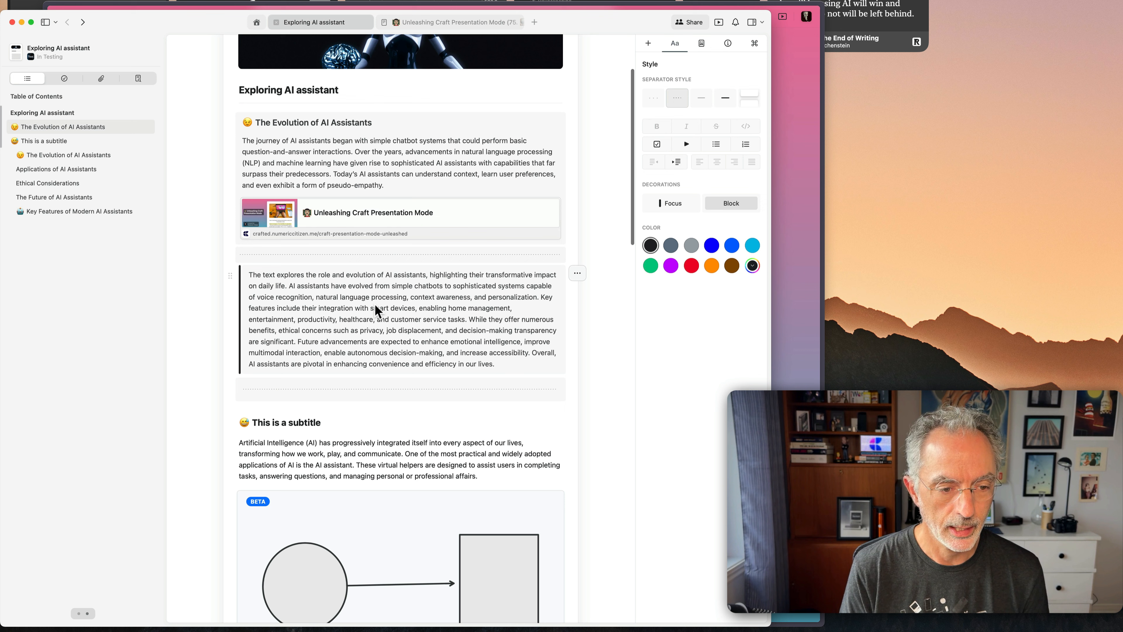
click(718, 23)
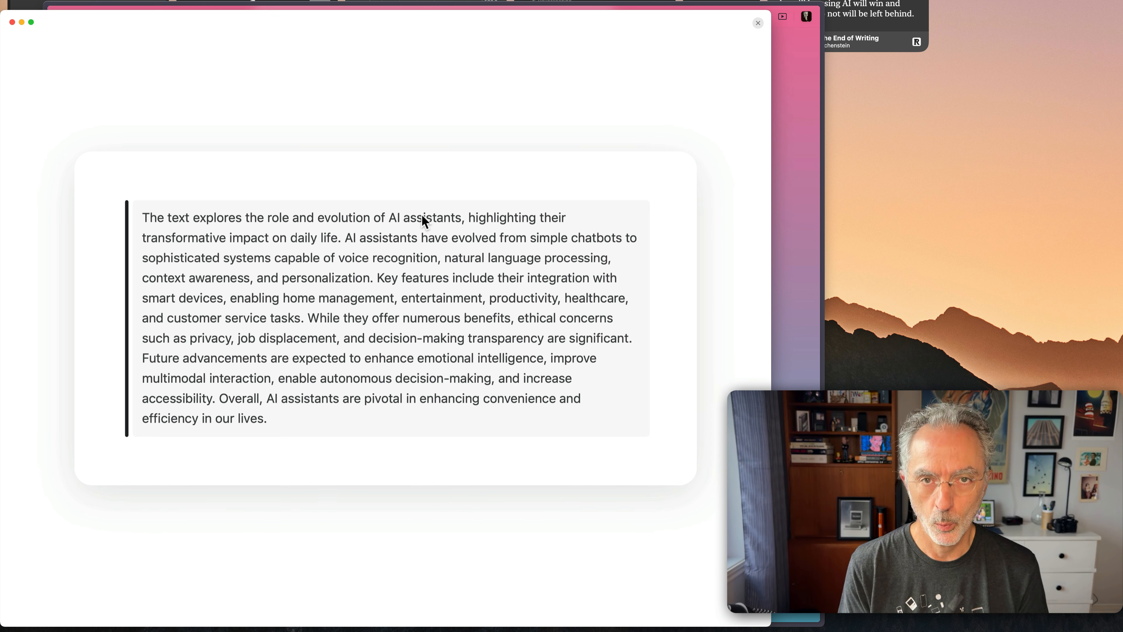
key(Escape)
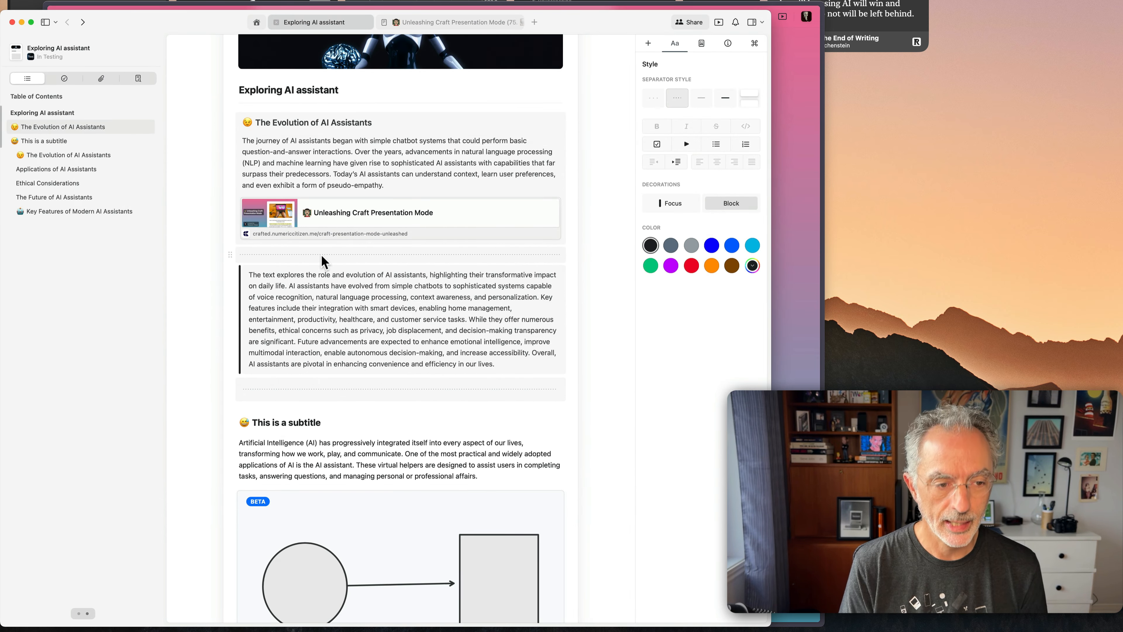
Move the AI assistants summary block together with the divider above it to directly below the whiteboard drawing
click(383, 306)
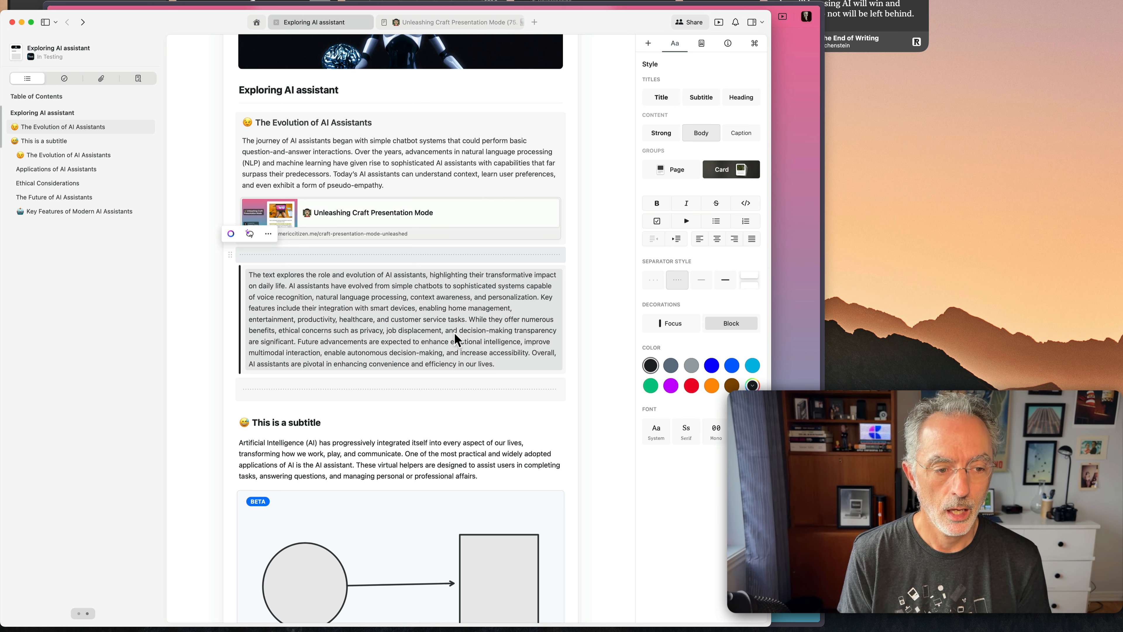
key(super+x)
scroll(460, 328, down, 2)
scroll(461, 333, down, 1)
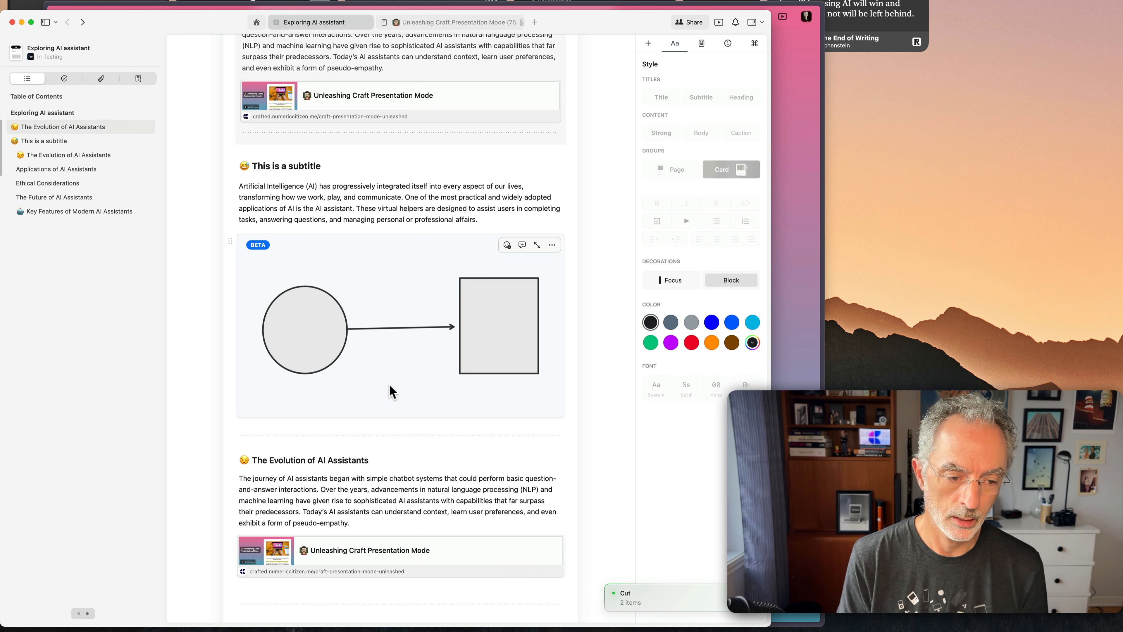
click(391, 391)
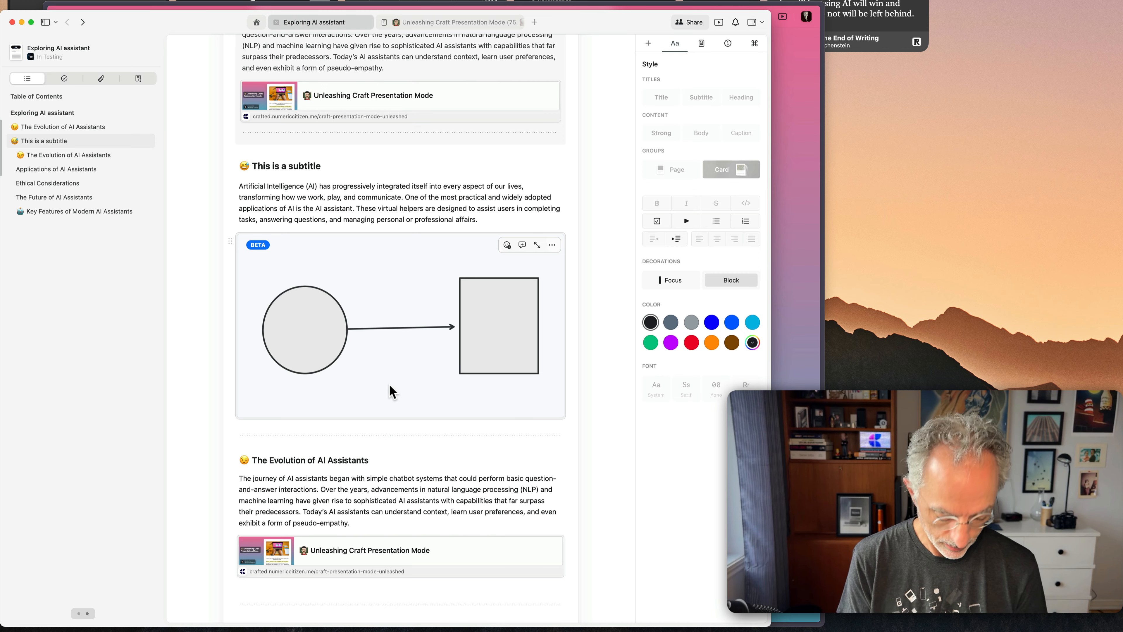
key(super+v)
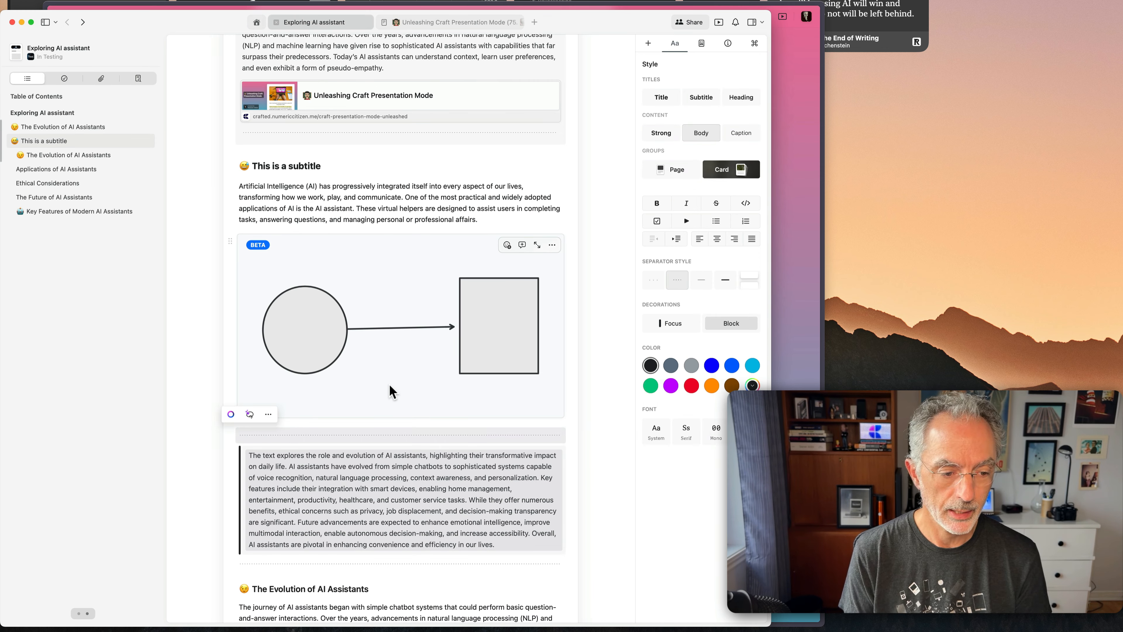
scroll(394, 404, down, 5)
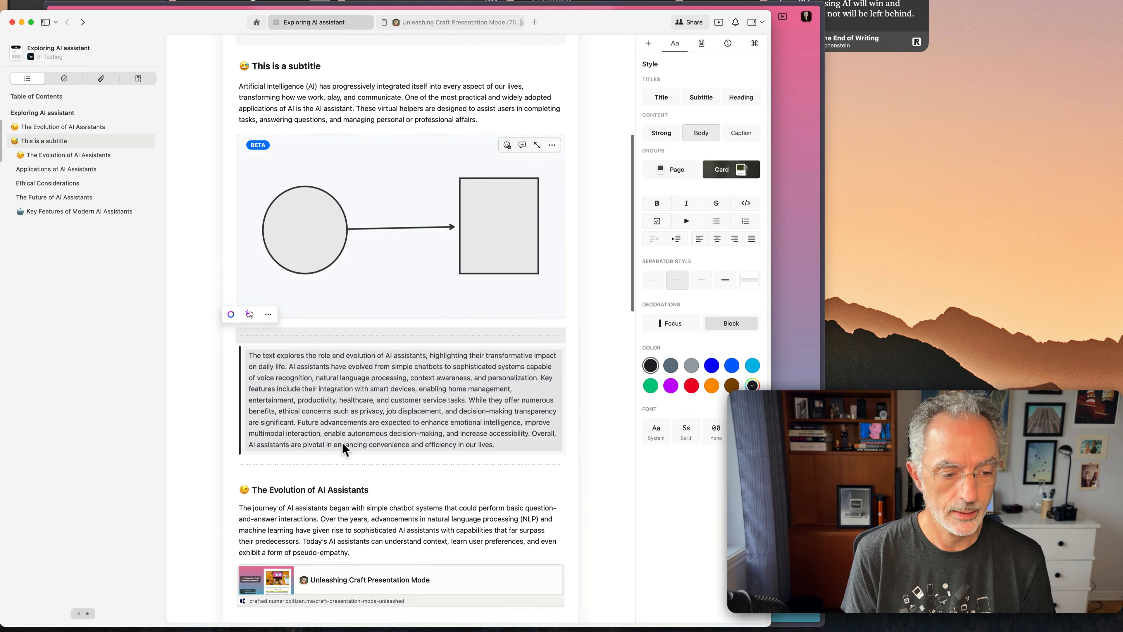
click(455, 464)
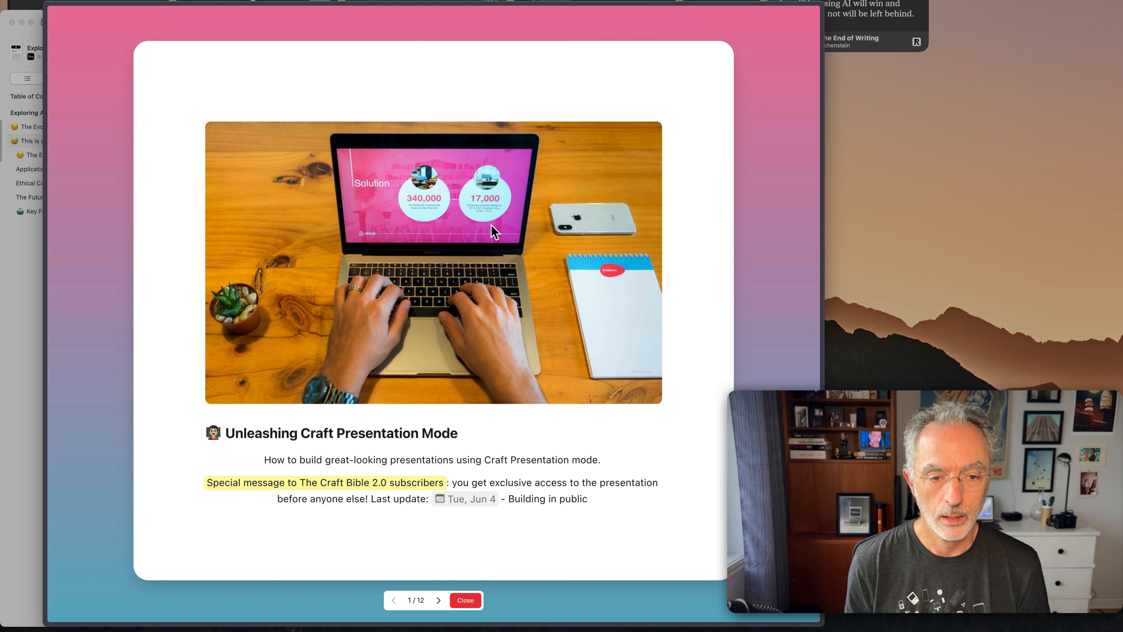
In the "Unleashing Craft Presentation Mode" presentation, advance from the cover slide through the styling tips to the "Did You Know?" slide
key(Right)
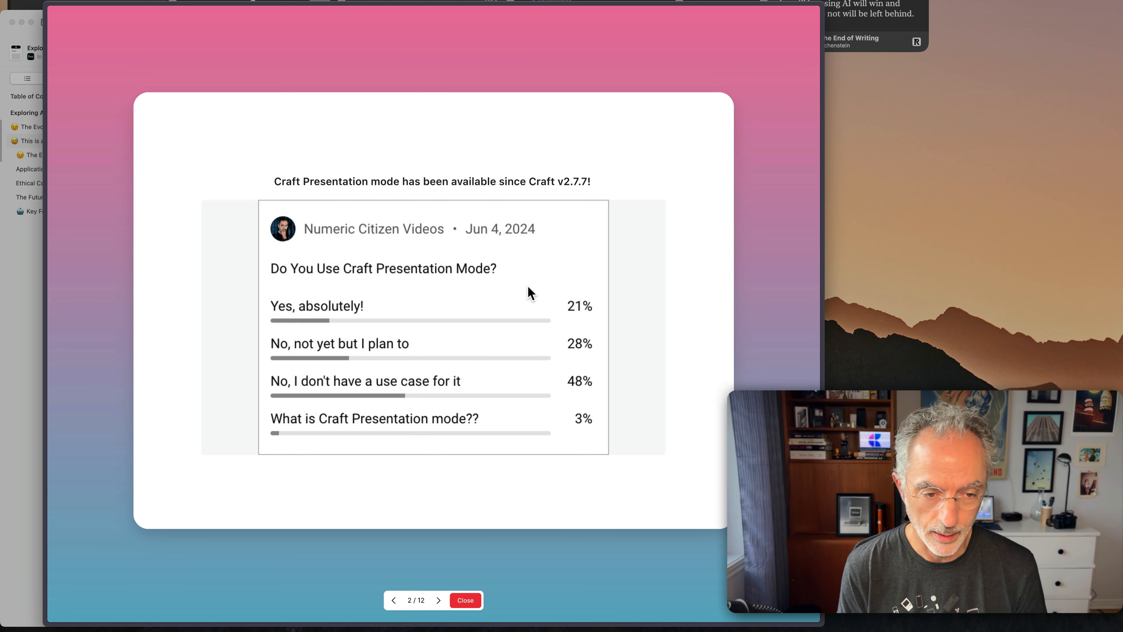
key(Right)
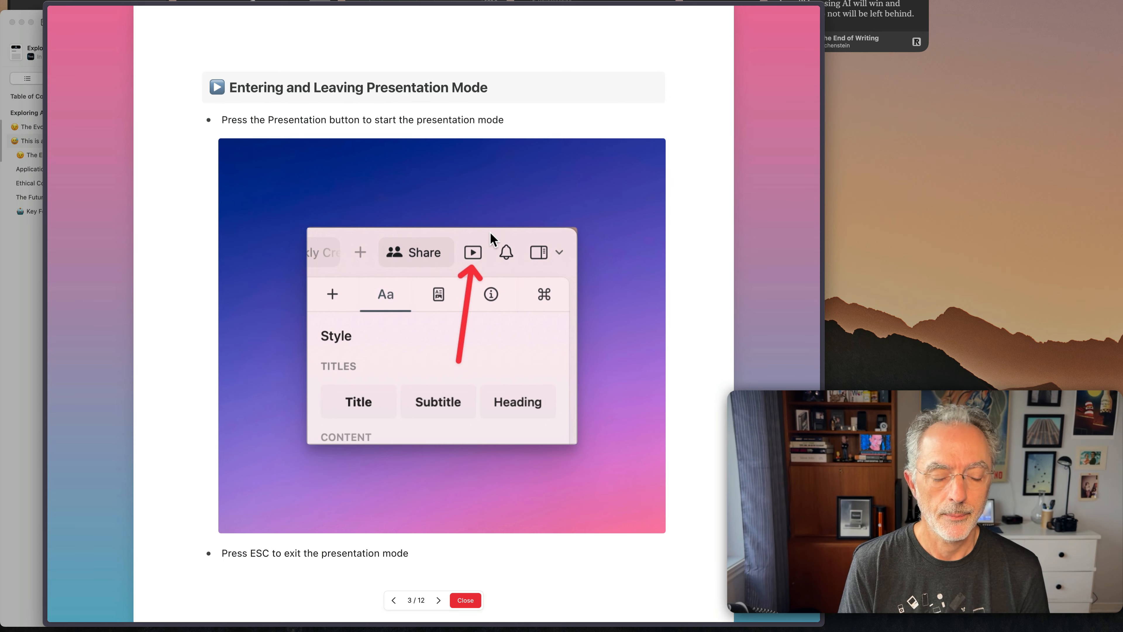
key(Right)
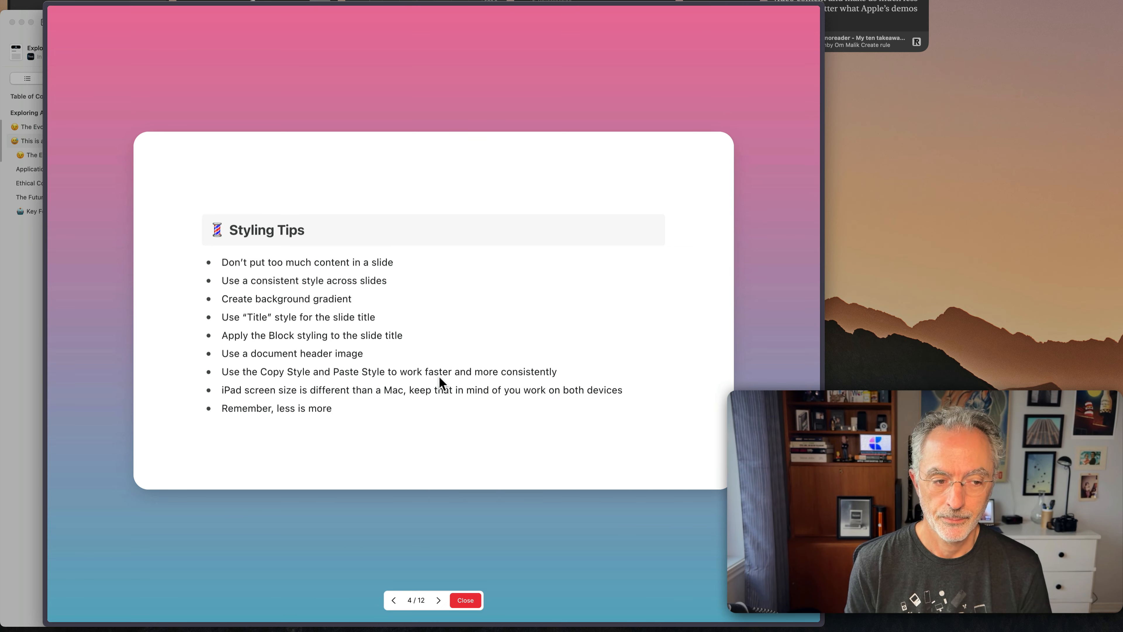
key(Right)
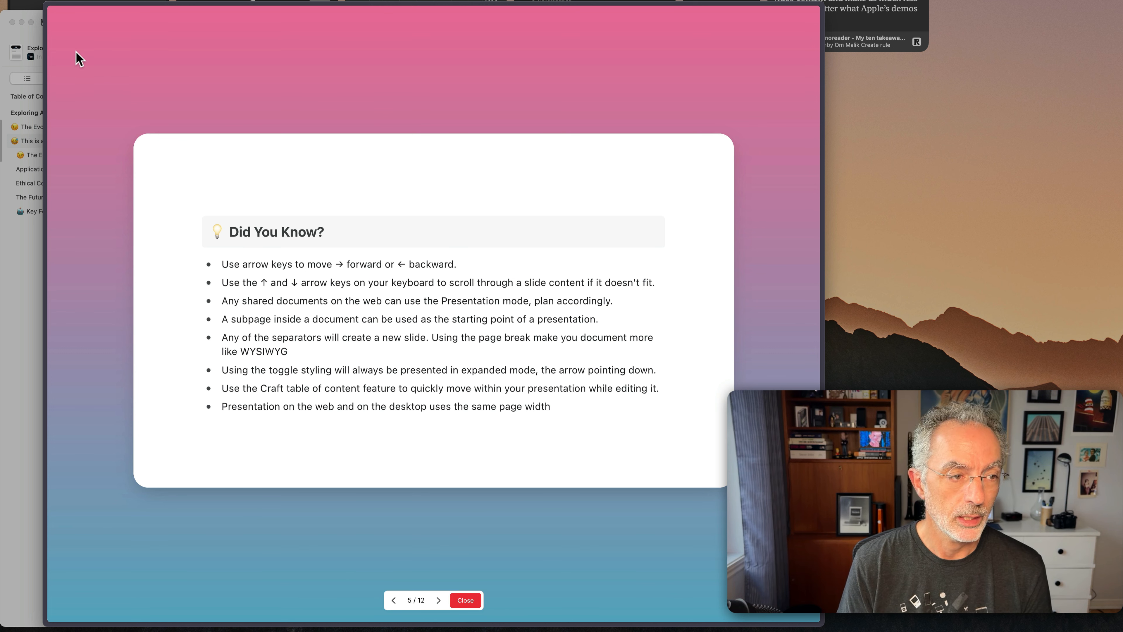
click(119, 48)
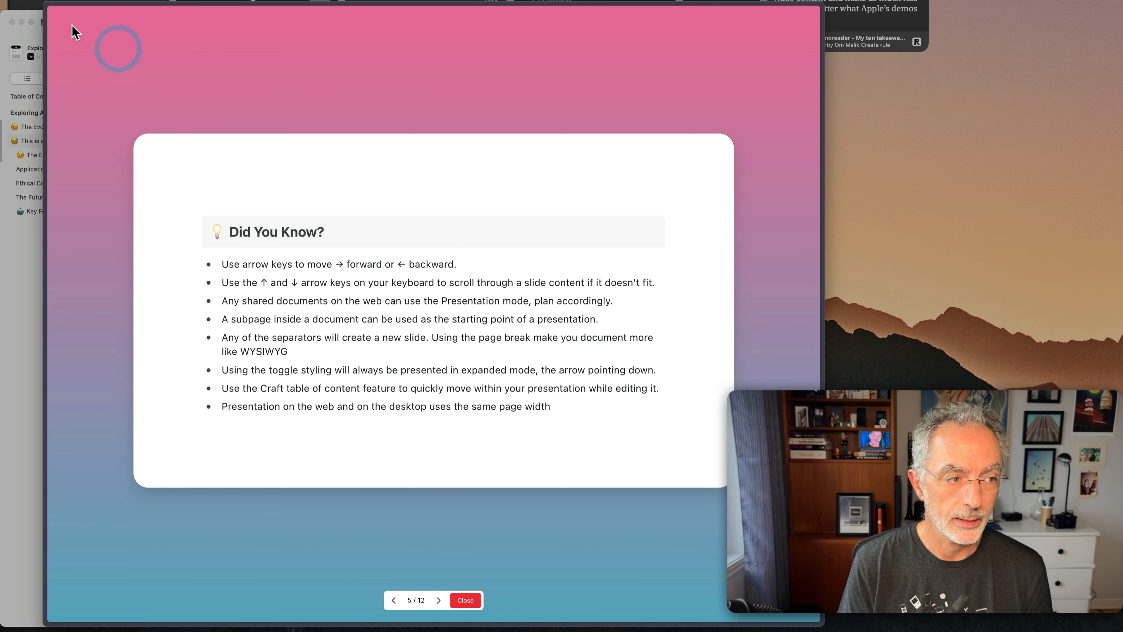
click(47, 25)
click(54, 20)
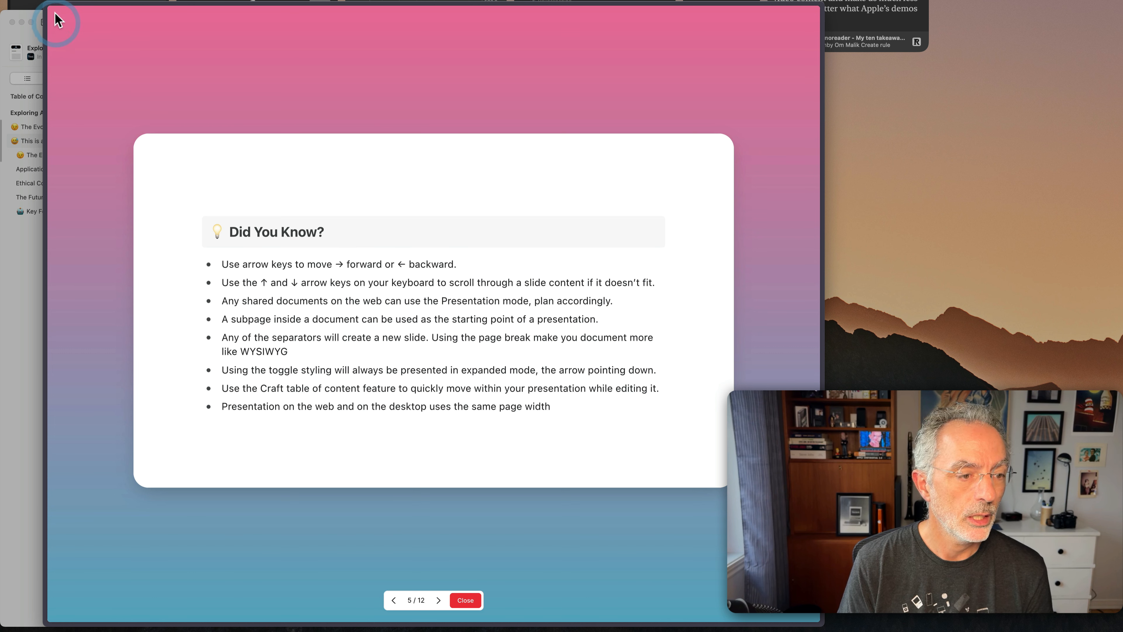
click(54, 12)
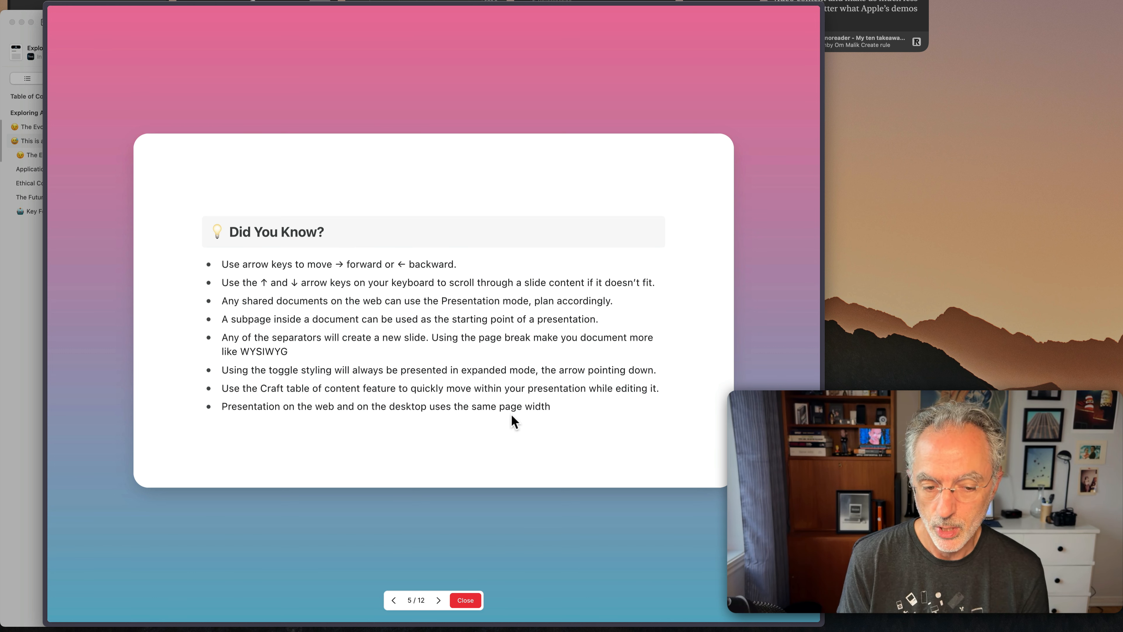
Advance past "Did You Know?" through the table and whiteboard slides to slide 8
key(Right)
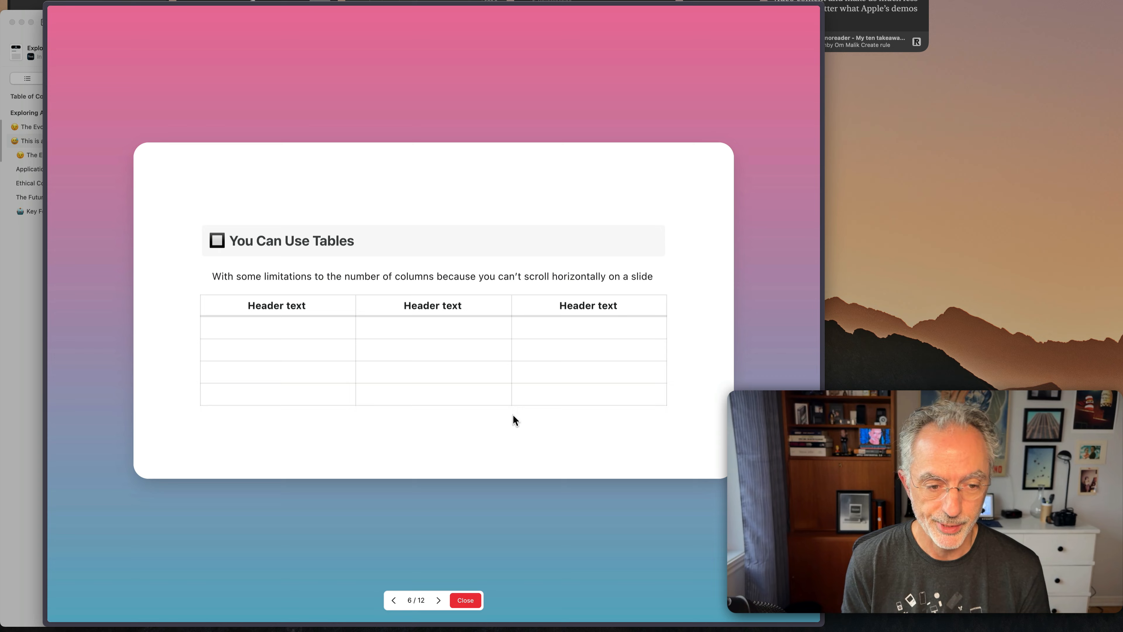
key(Right)
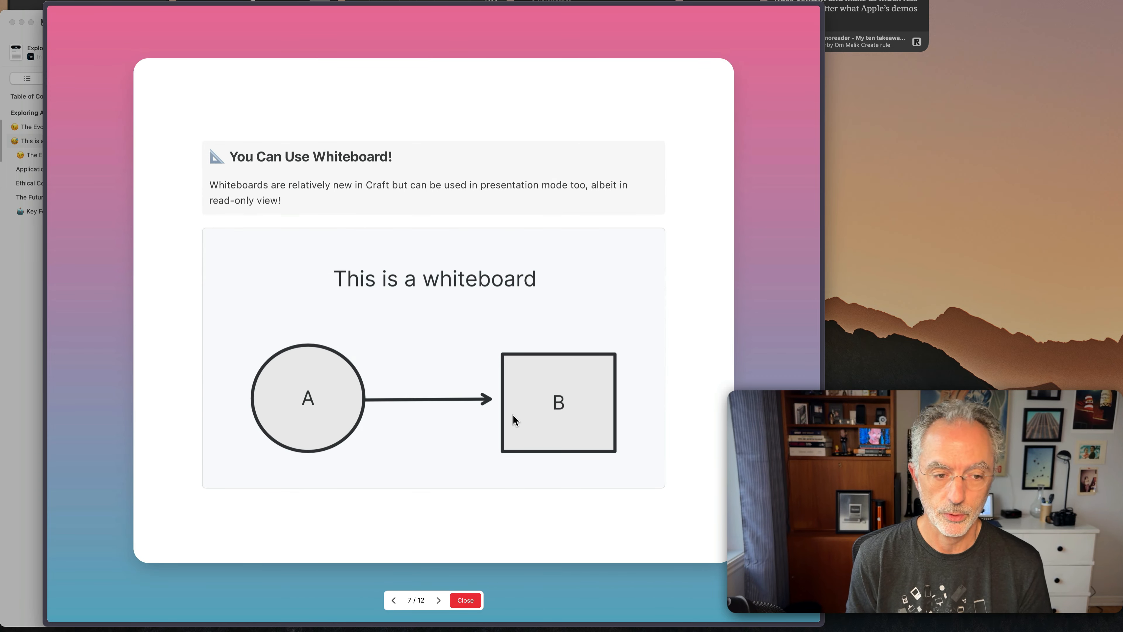
key(Right)
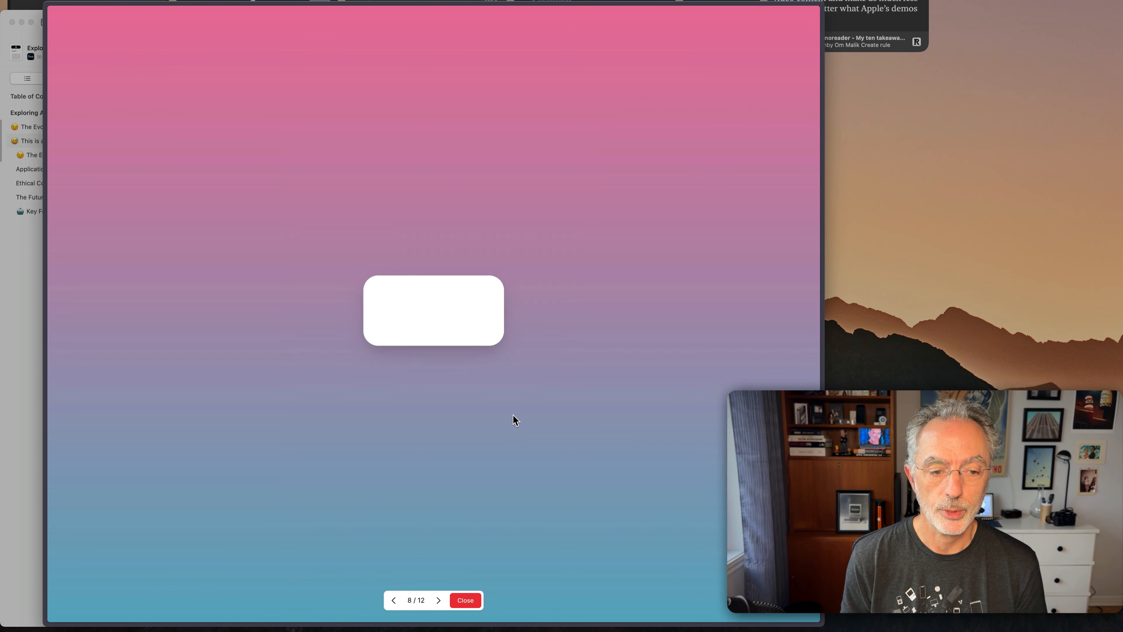